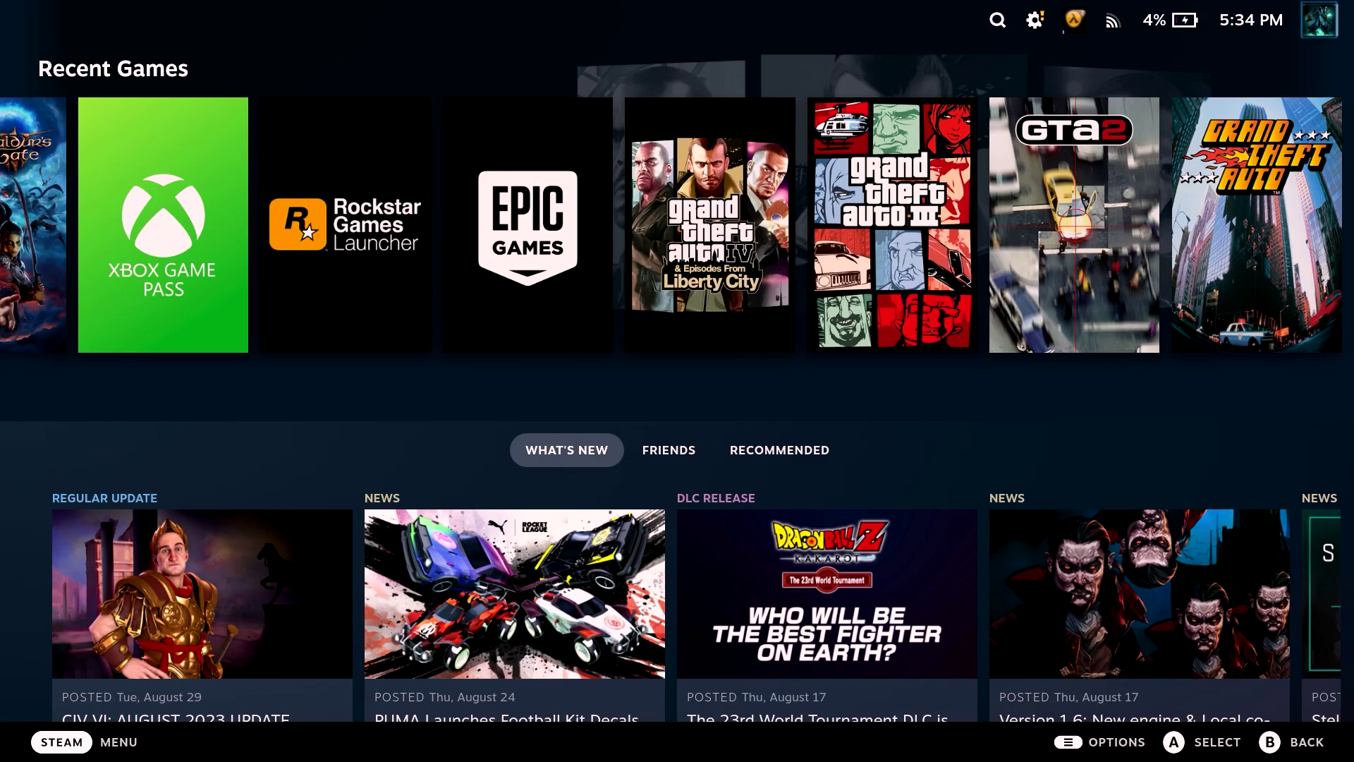
# - Switch the Steam Deck from Gaming Mode to Desktop Mode through the Power menu
pyautogui.hotkey('ctrl', '1')
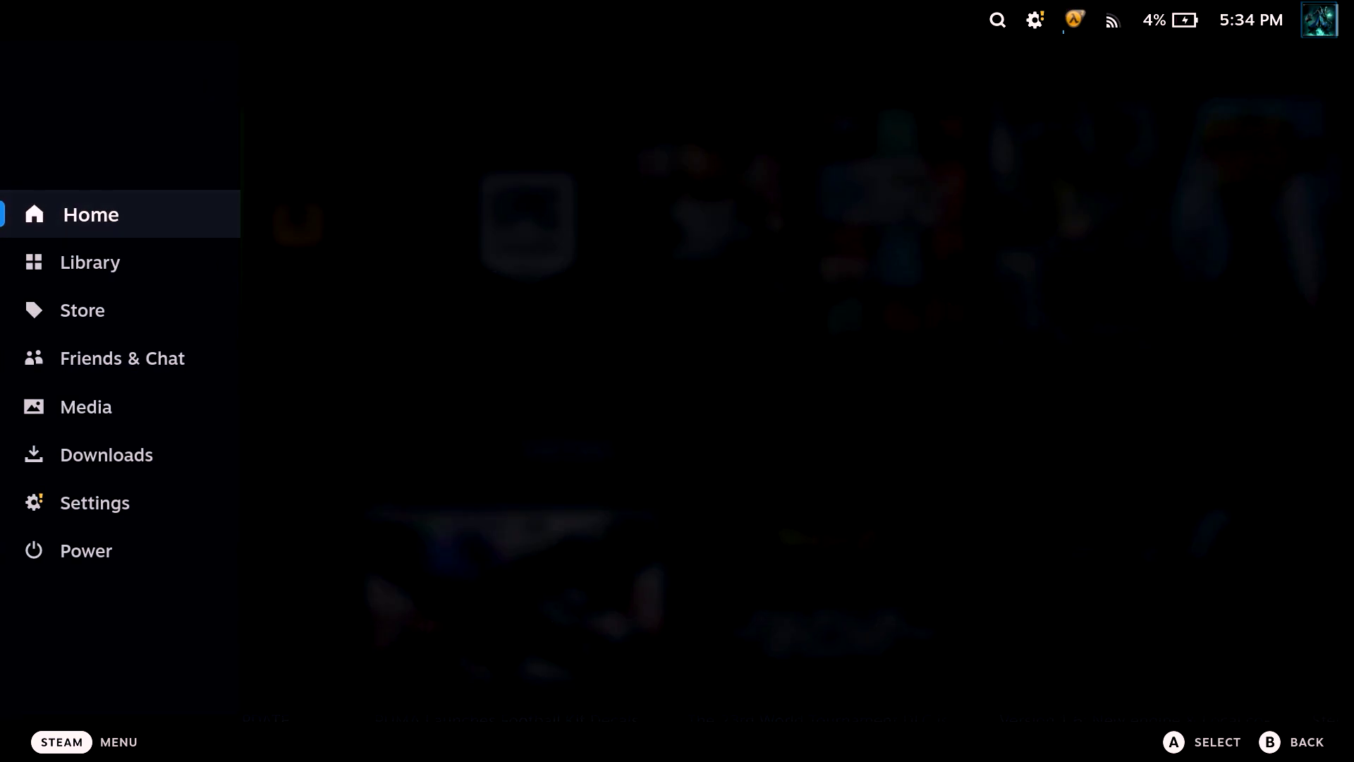
pyautogui.press('Down')
pyautogui.press('Down')
pyautogui.press('Down')
pyautogui.press('Down')
pyautogui.press('Down')
pyautogui.press('Down')
pyautogui.press('Down')
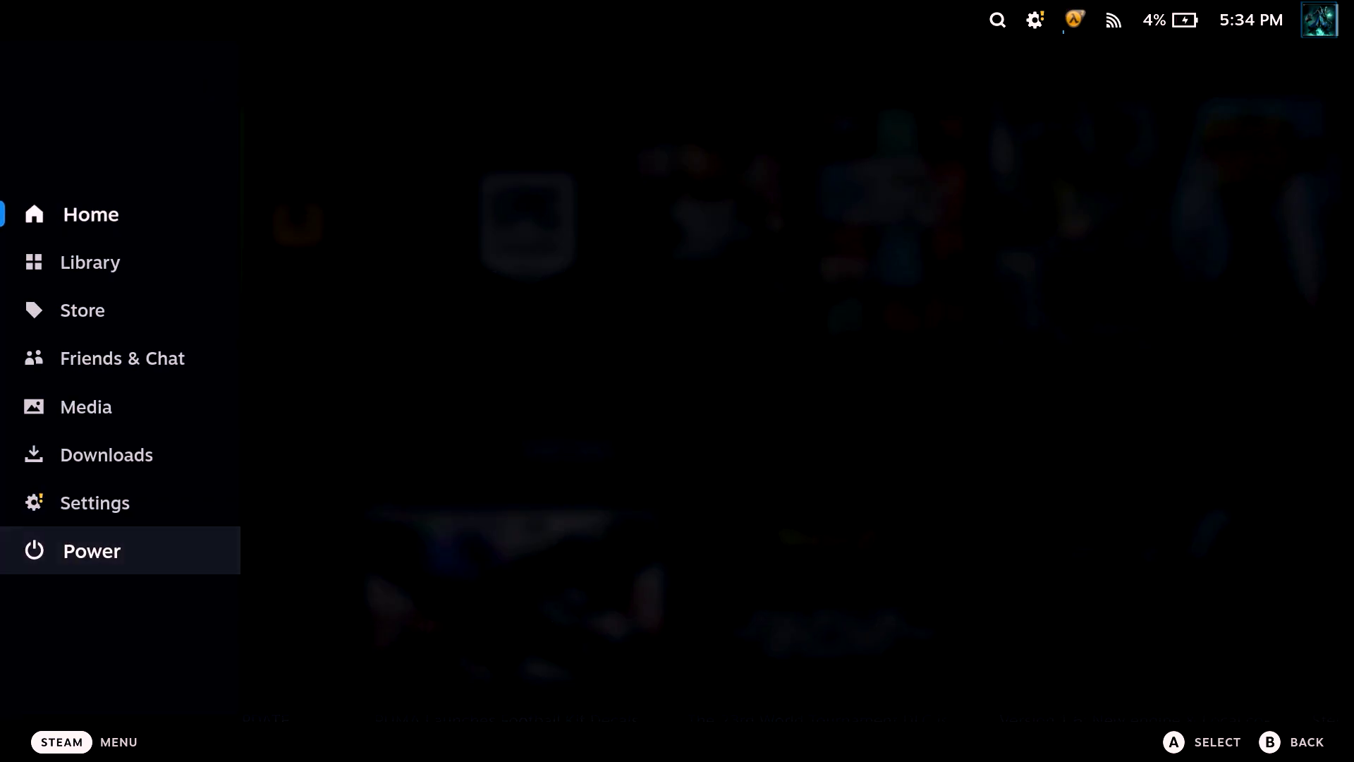
pyautogui.press('Return')
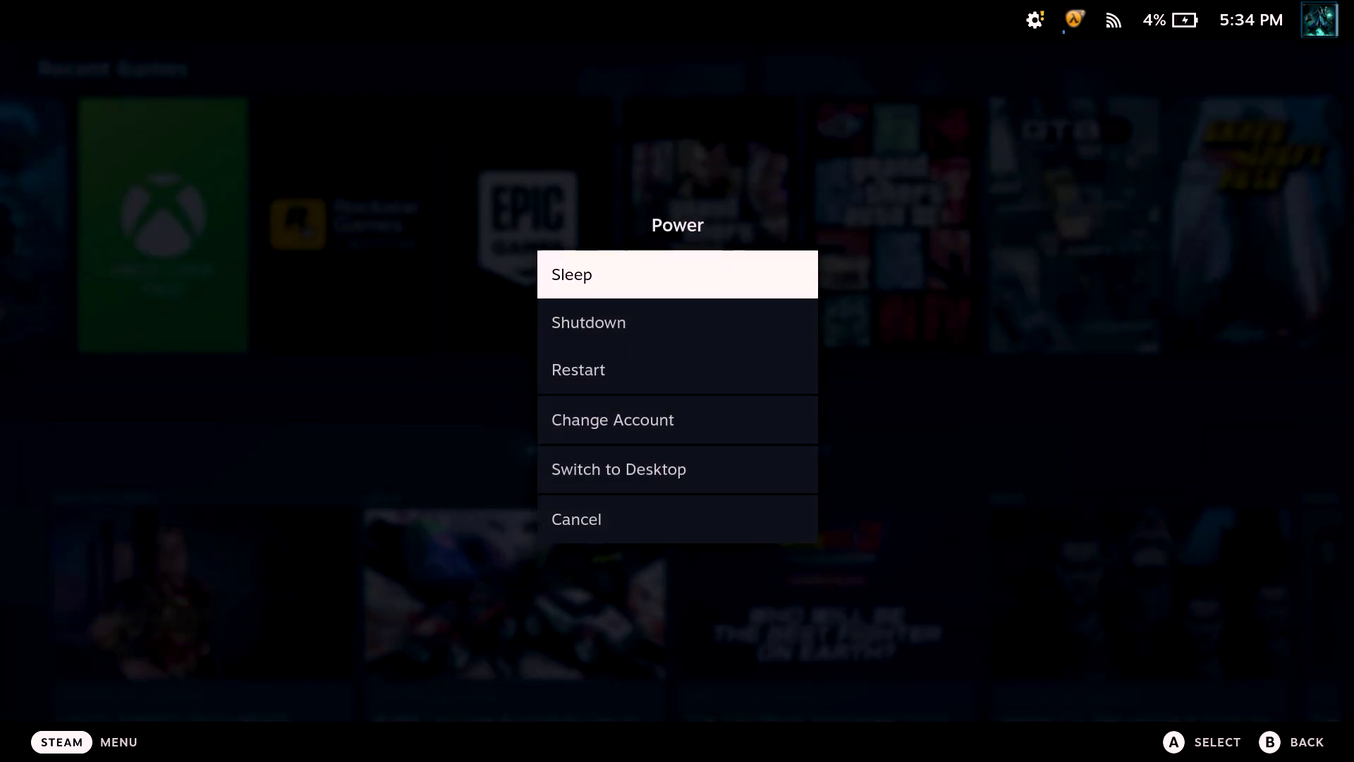
pyautogui.press('Down')
pyautogui.press('Down')
pyautogui.press('Down')
pyautogui.press('Down')
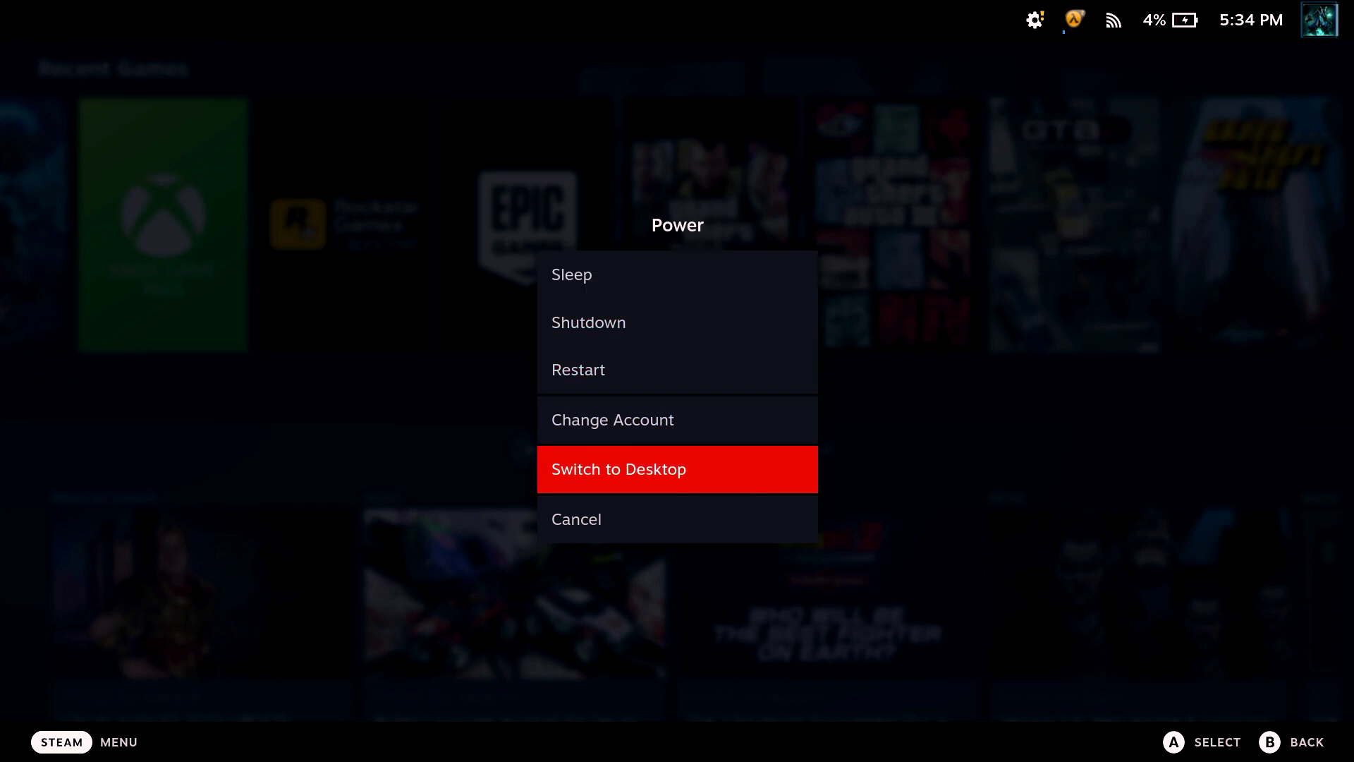
pyautogui.press('Return')
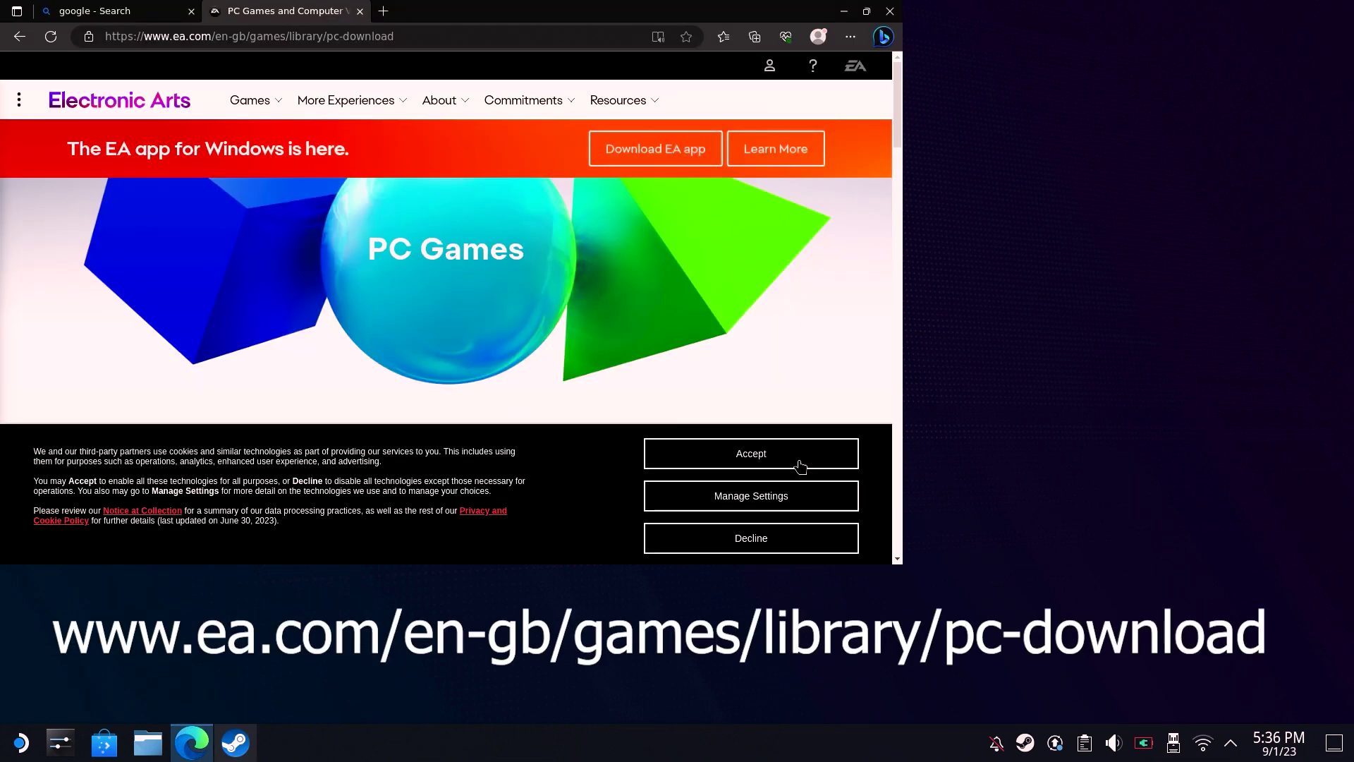
# - Accept the cookies on EA's download page
pyautogui.click(801, 465)
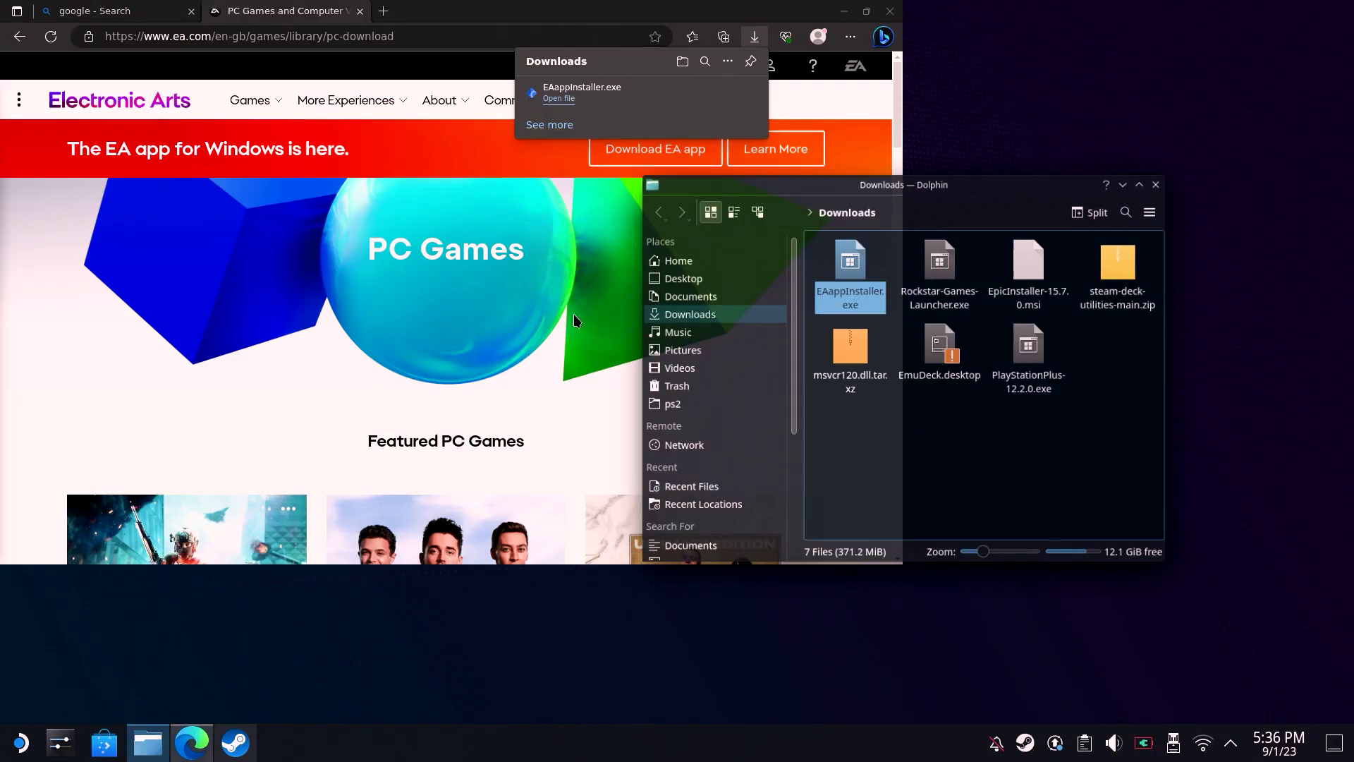
# - Send EAappInstaller.exe to Steam with Dolphin's Add to Steam action
pyautogui.click(984, 455)
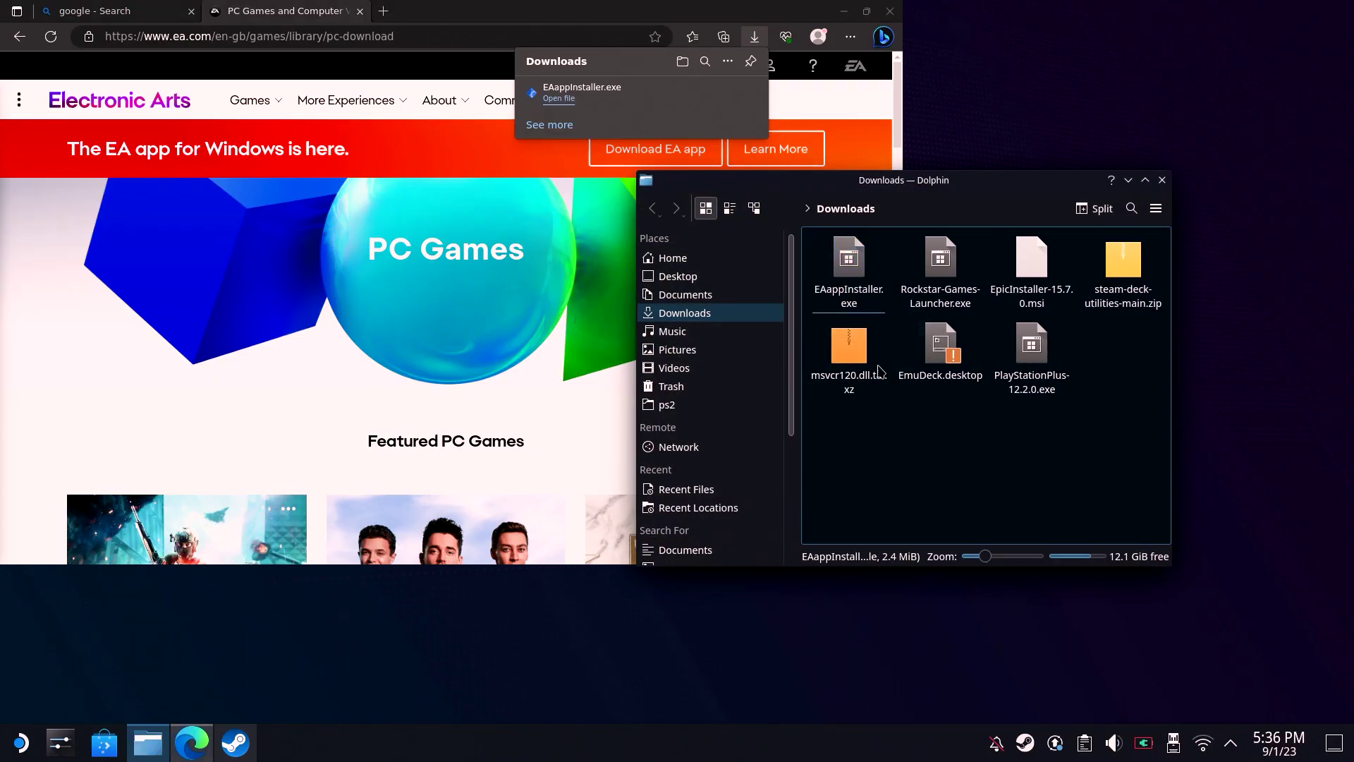
pyautogui.click(864, 266)
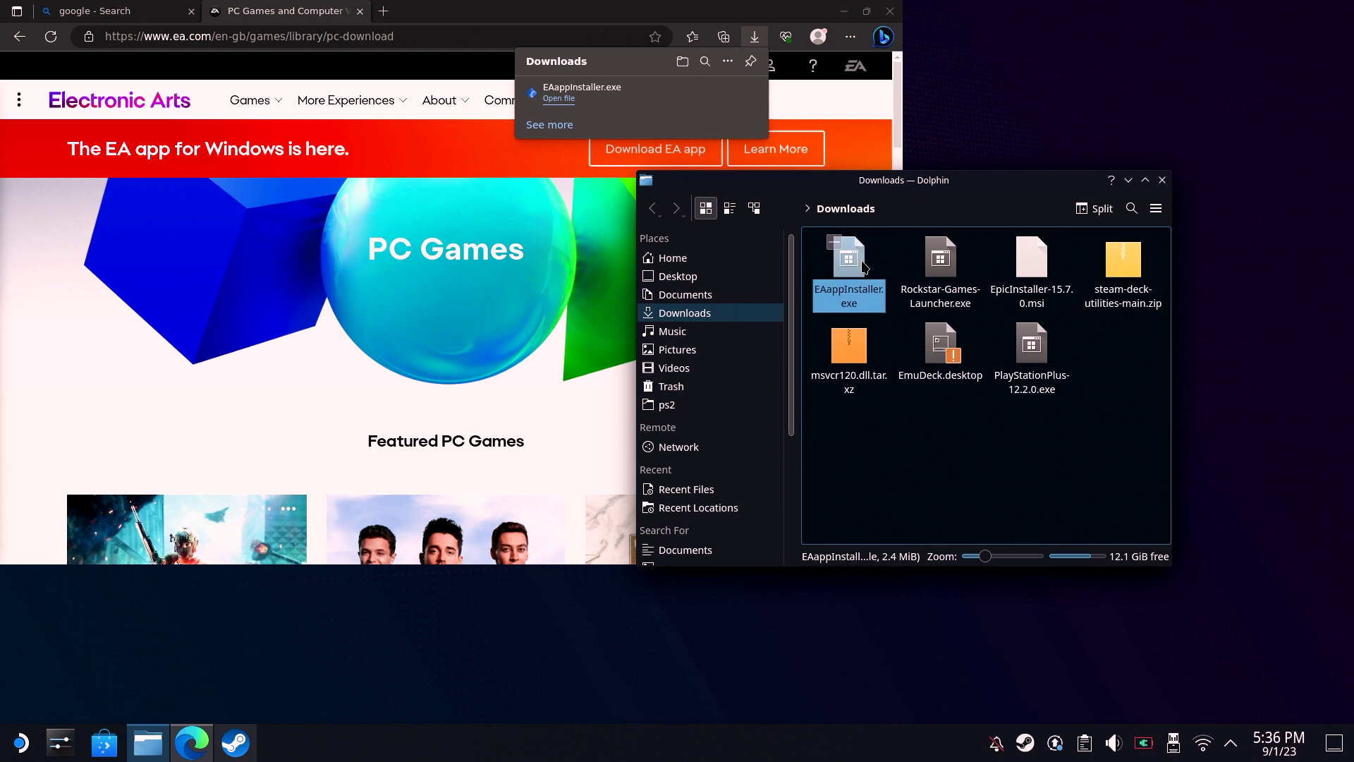
pyautogui.rightClick(864, 267)
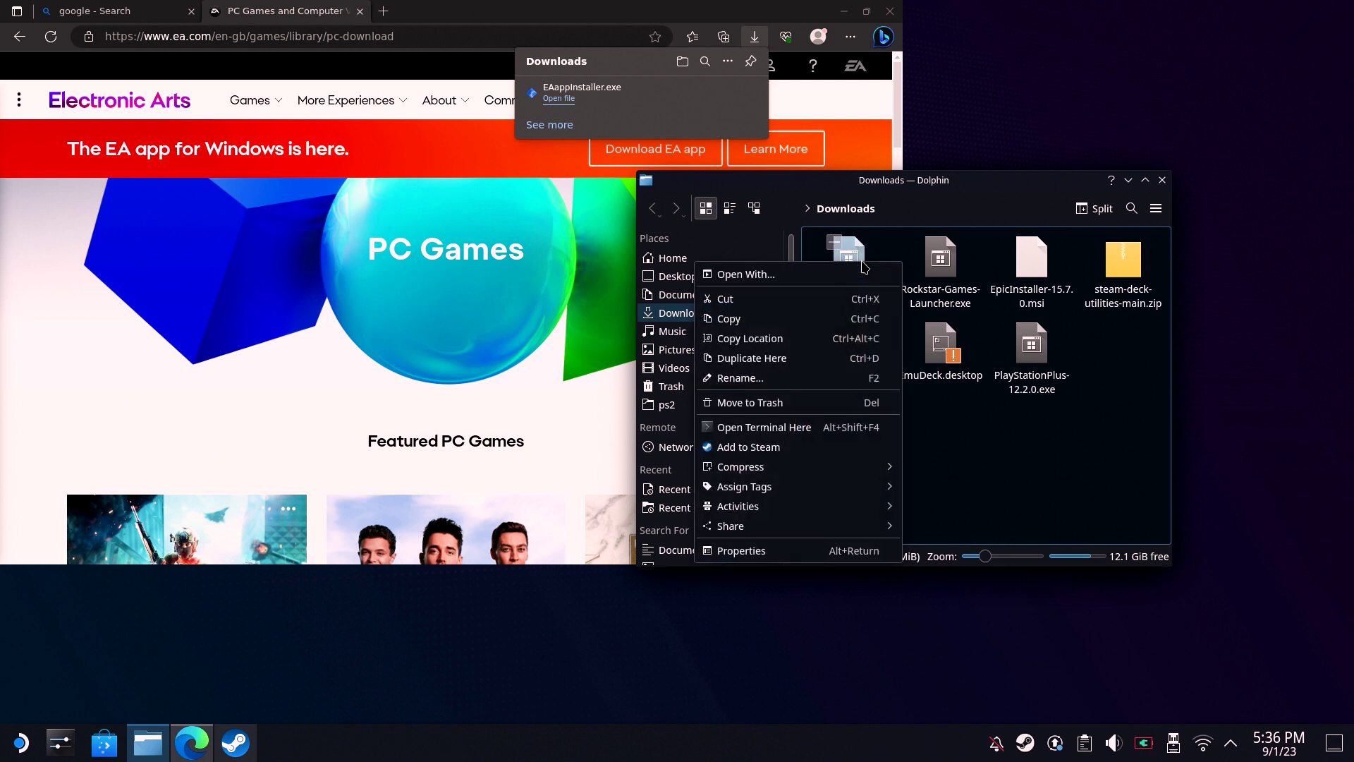
pyautogui.click(875, 453)
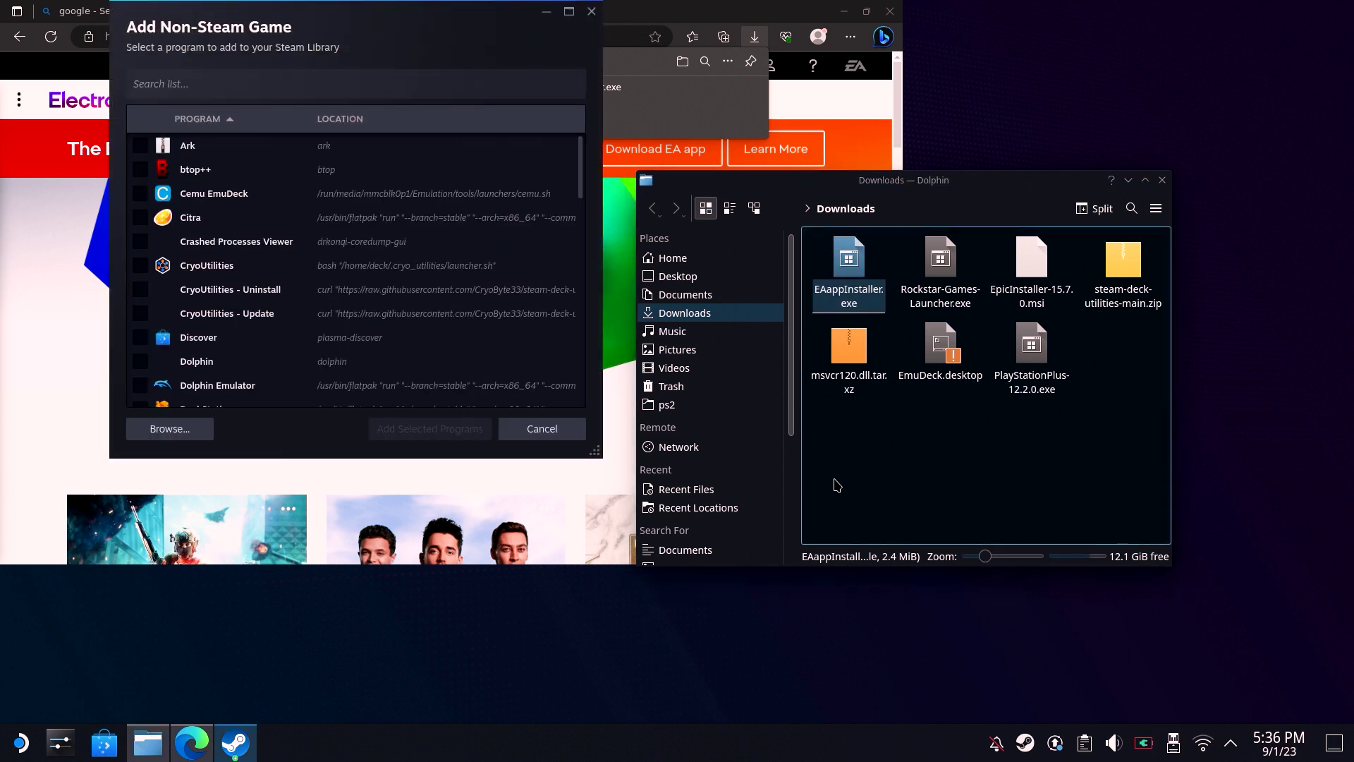
# - Add EAappInstaller.exe from Downloads as a non-Steam game, with the file filter cleared
pyautogui.scroll(-5, 282, 211)
pyautogui.click(196, 428)
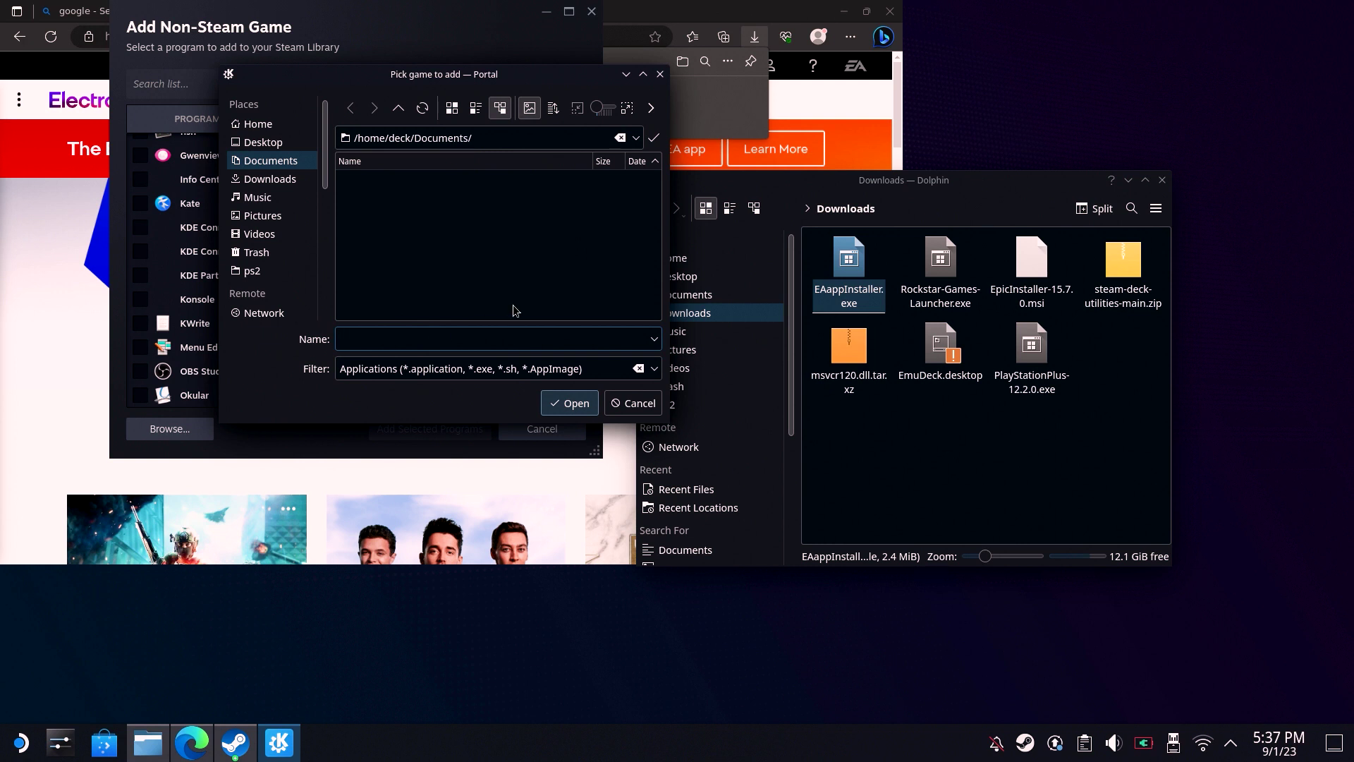
pyautogui.click(638, 368)
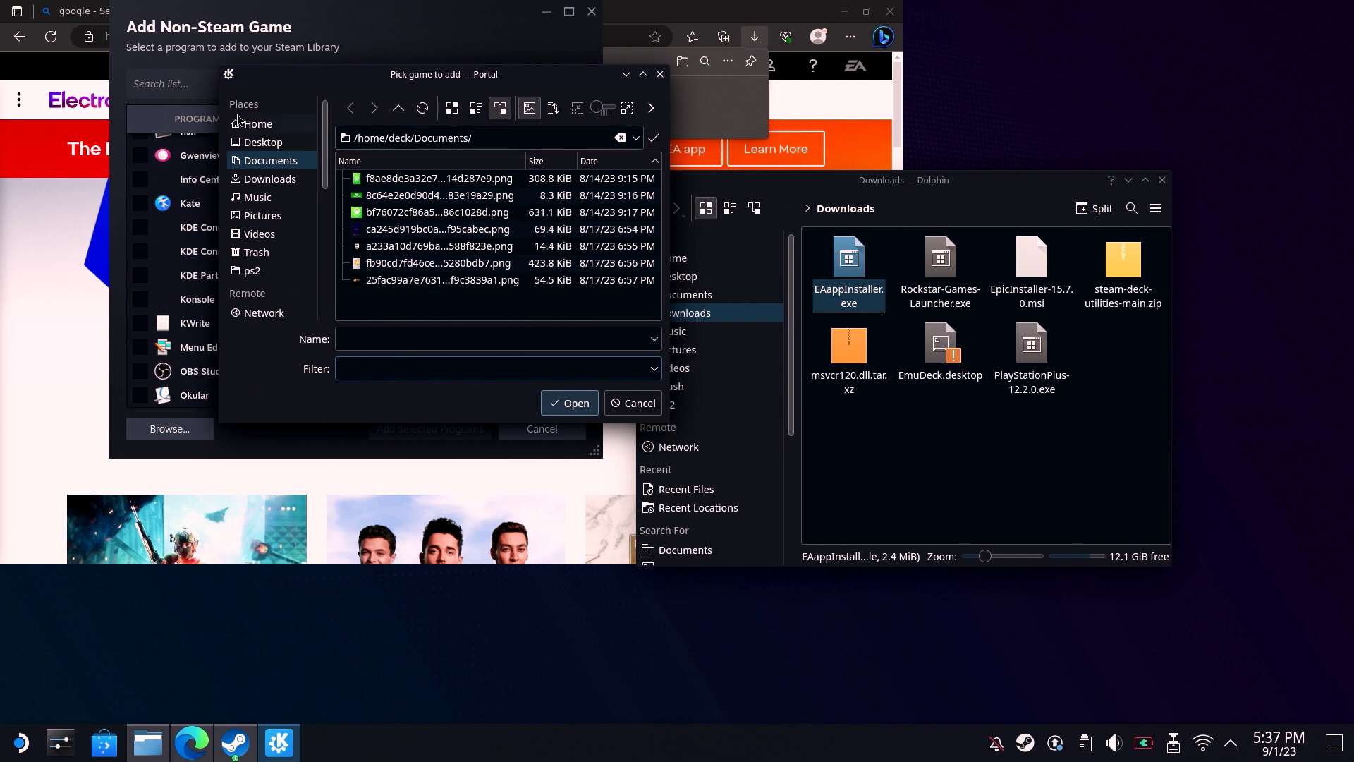
pyautogui.click(275, 181)
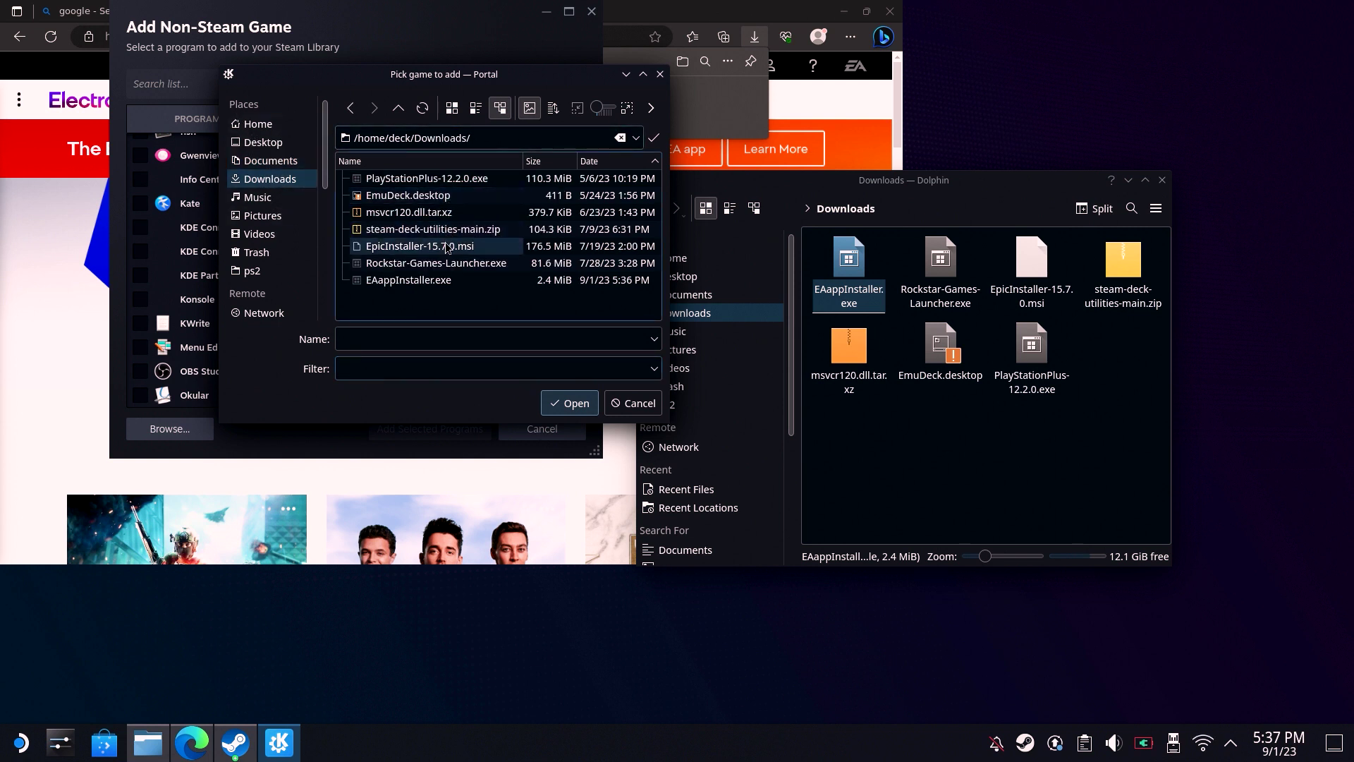
pyautogui.click(457, 280)
pyautogui.click(579, 408)
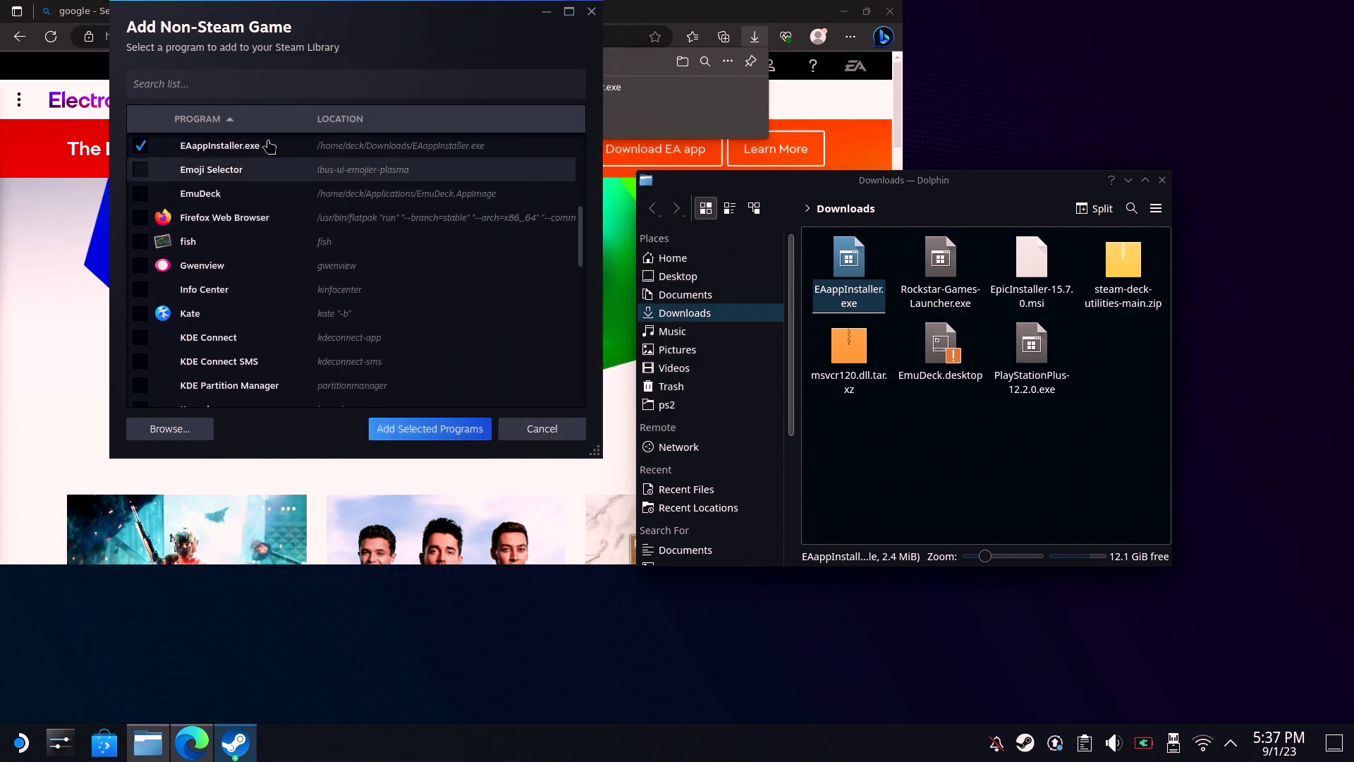
pyautogui.click(437, 430)
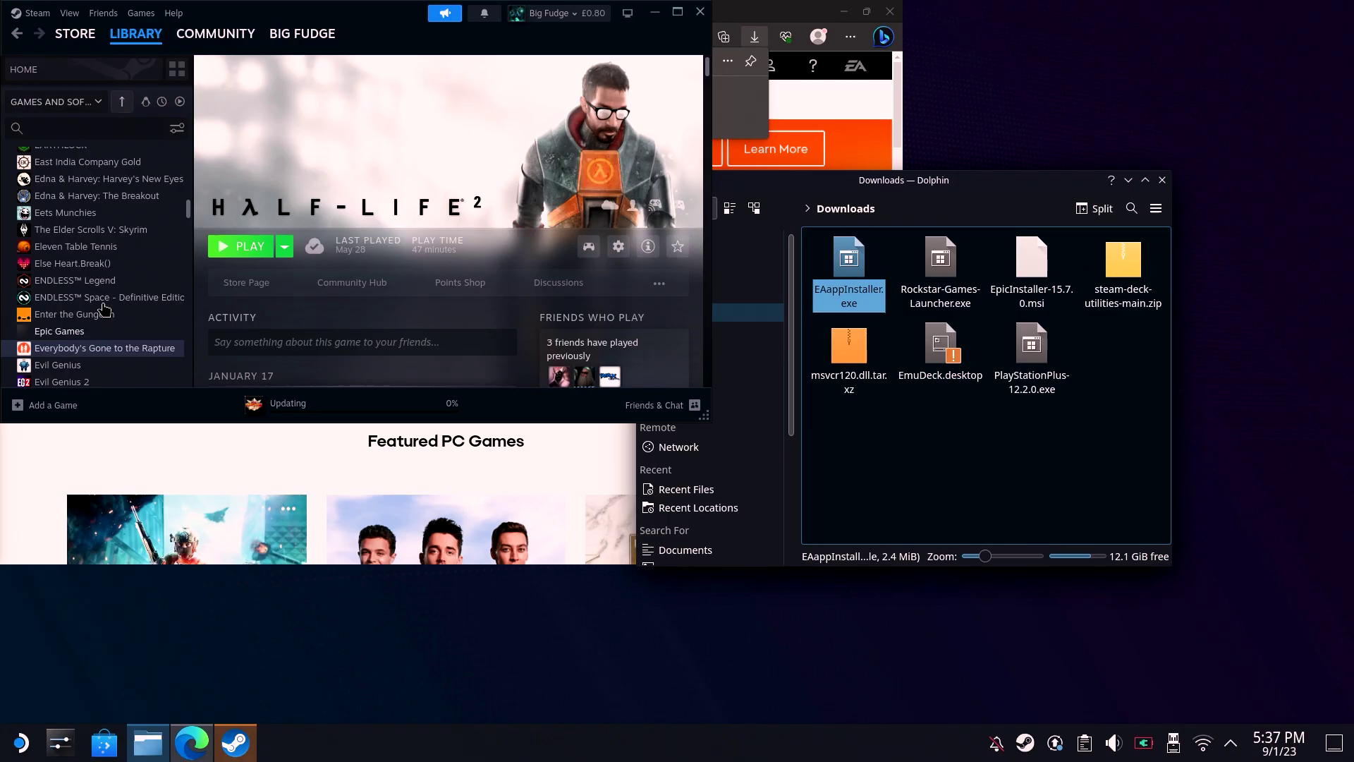
# - Enable a forced Steam Play compatibility tool in EAappInstaller.exe's Compatibility properties
pyautogui.scroll(5, 104, 303)
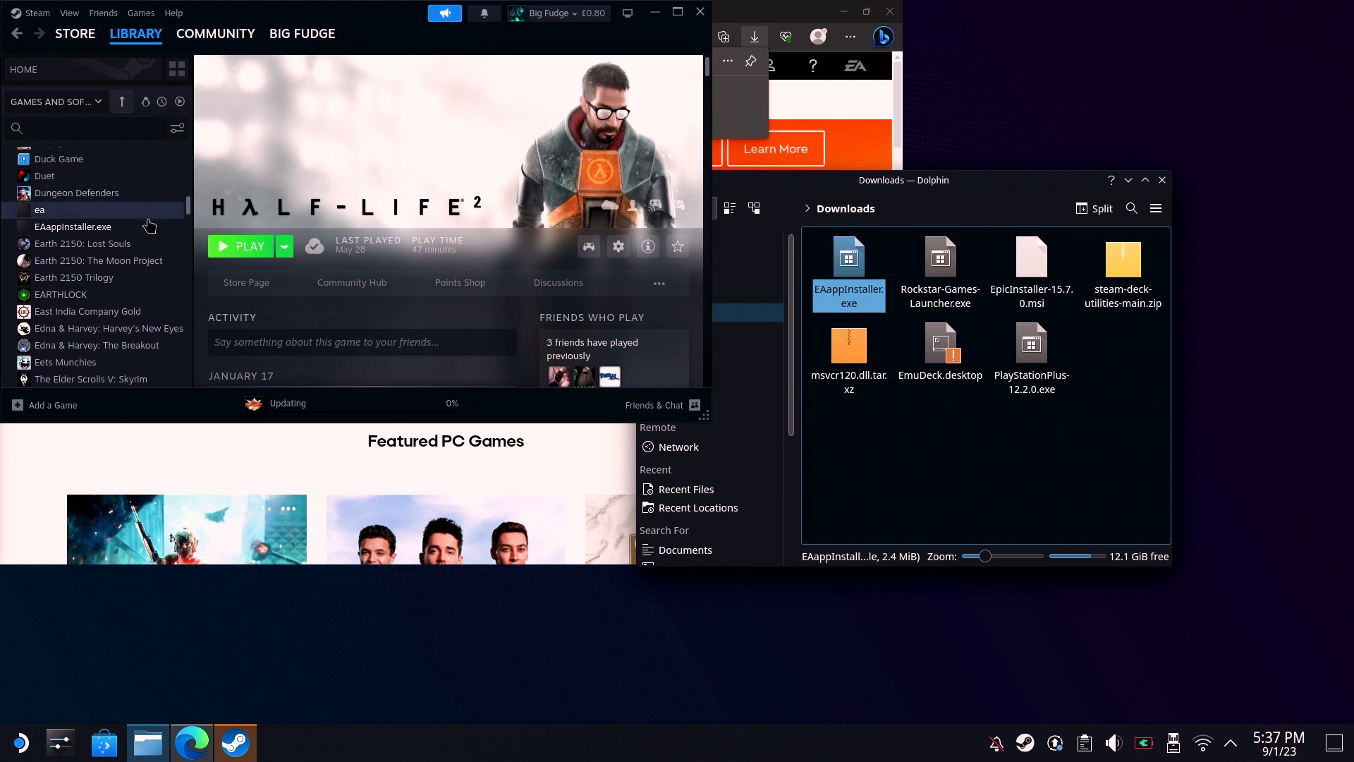
pyautogui.click(145, 226)
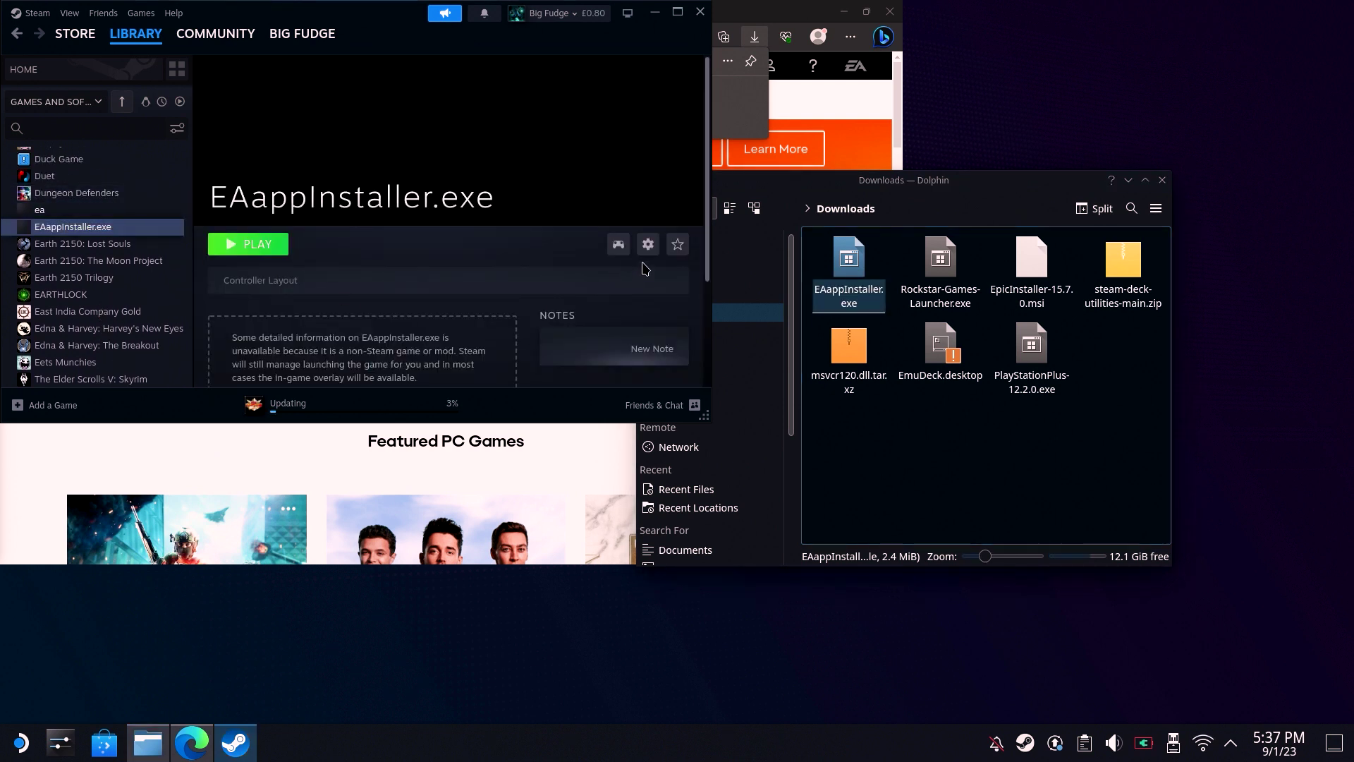
pyautogui.click(655, 245)
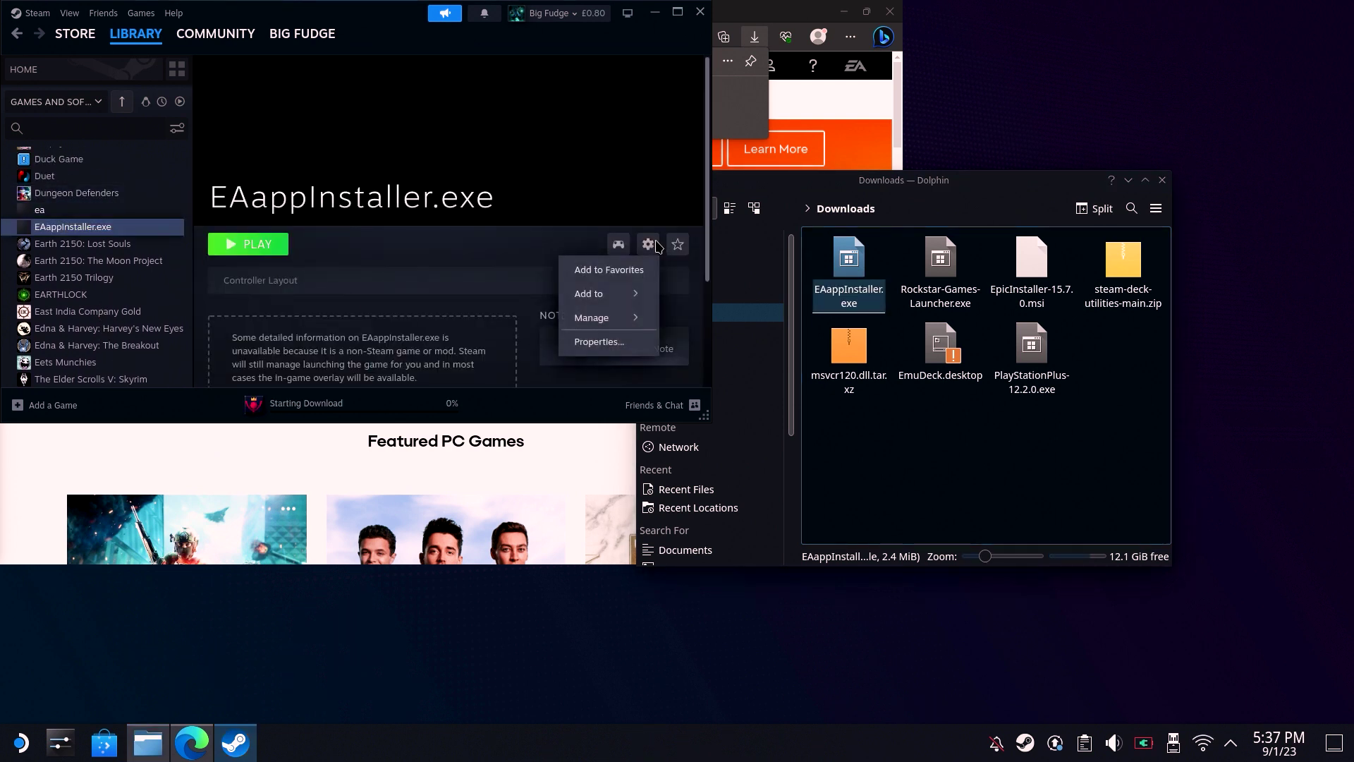
pyautogui.click(599, 342)
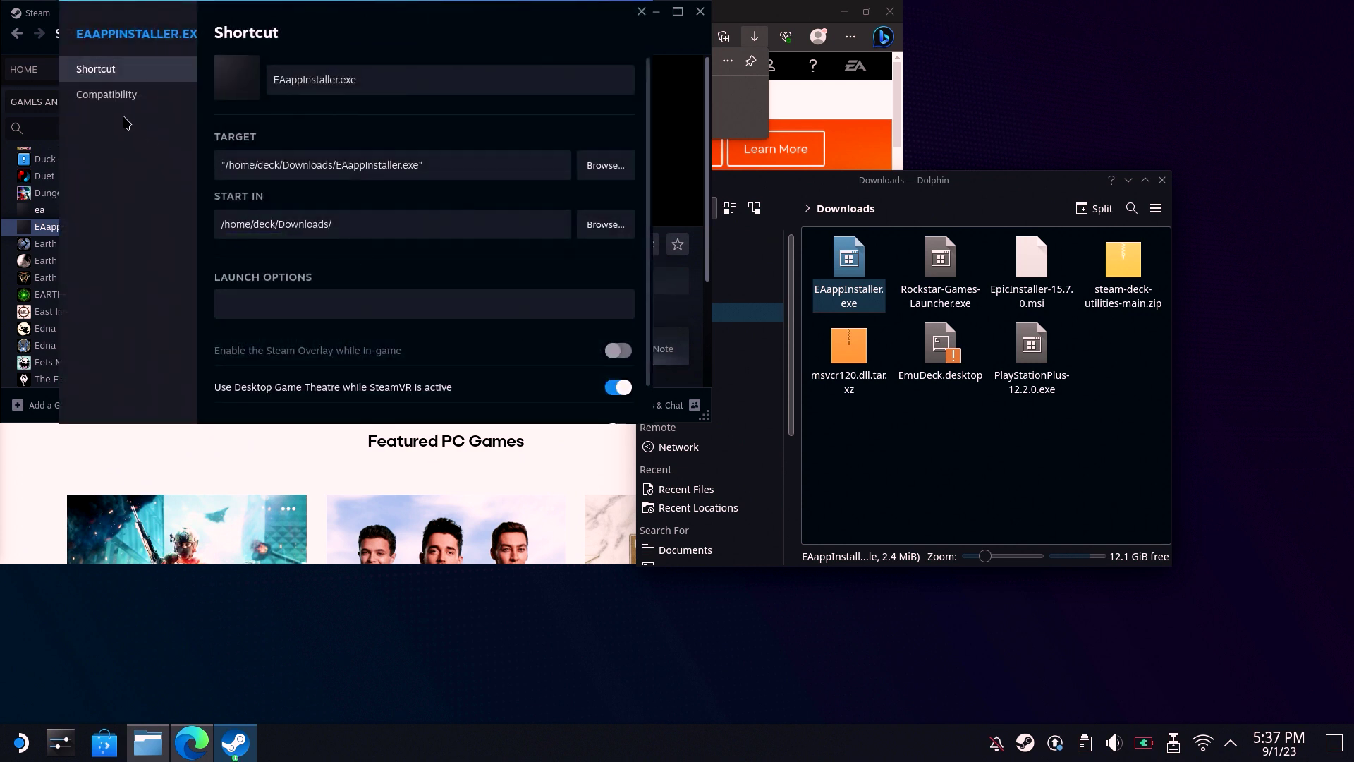
pyautogui.click(132, 94)
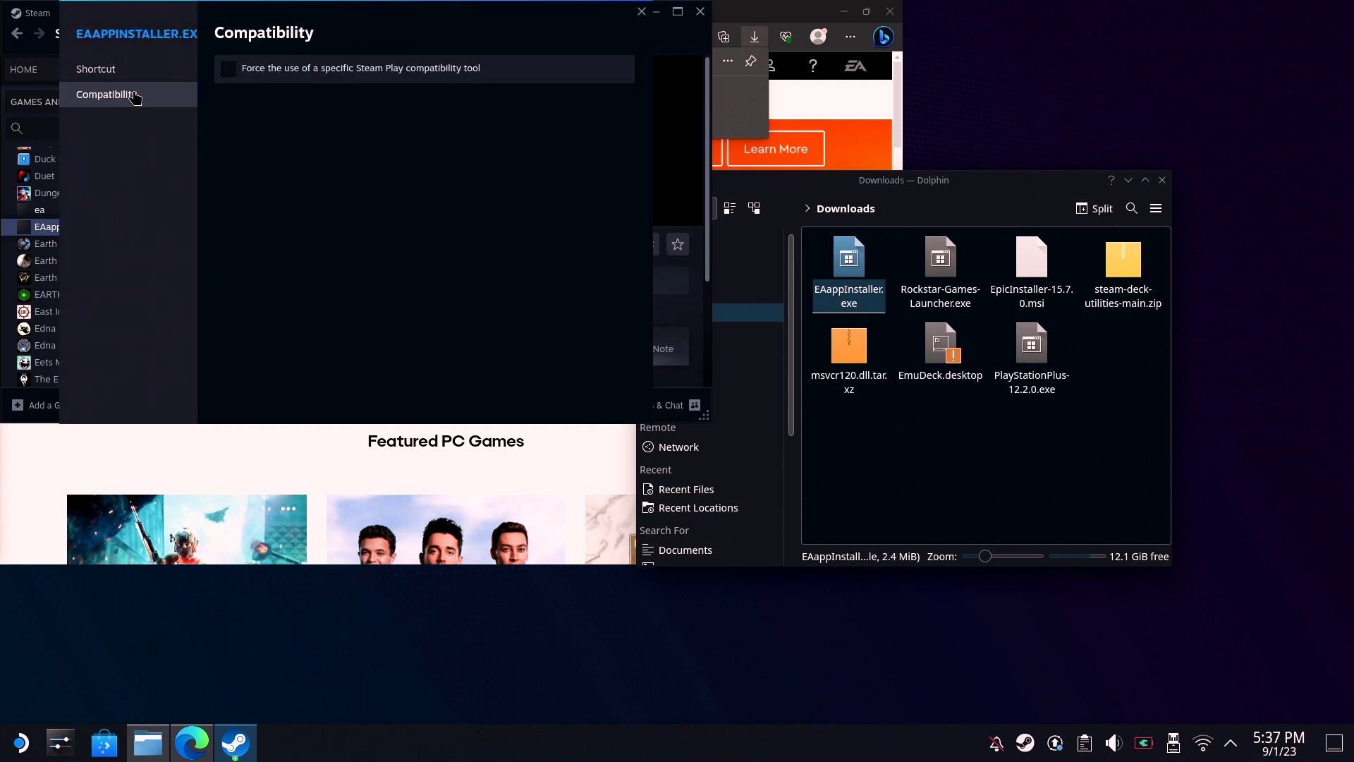
pyautogui.click(230, 69)
pyautogui.click(367, 102)
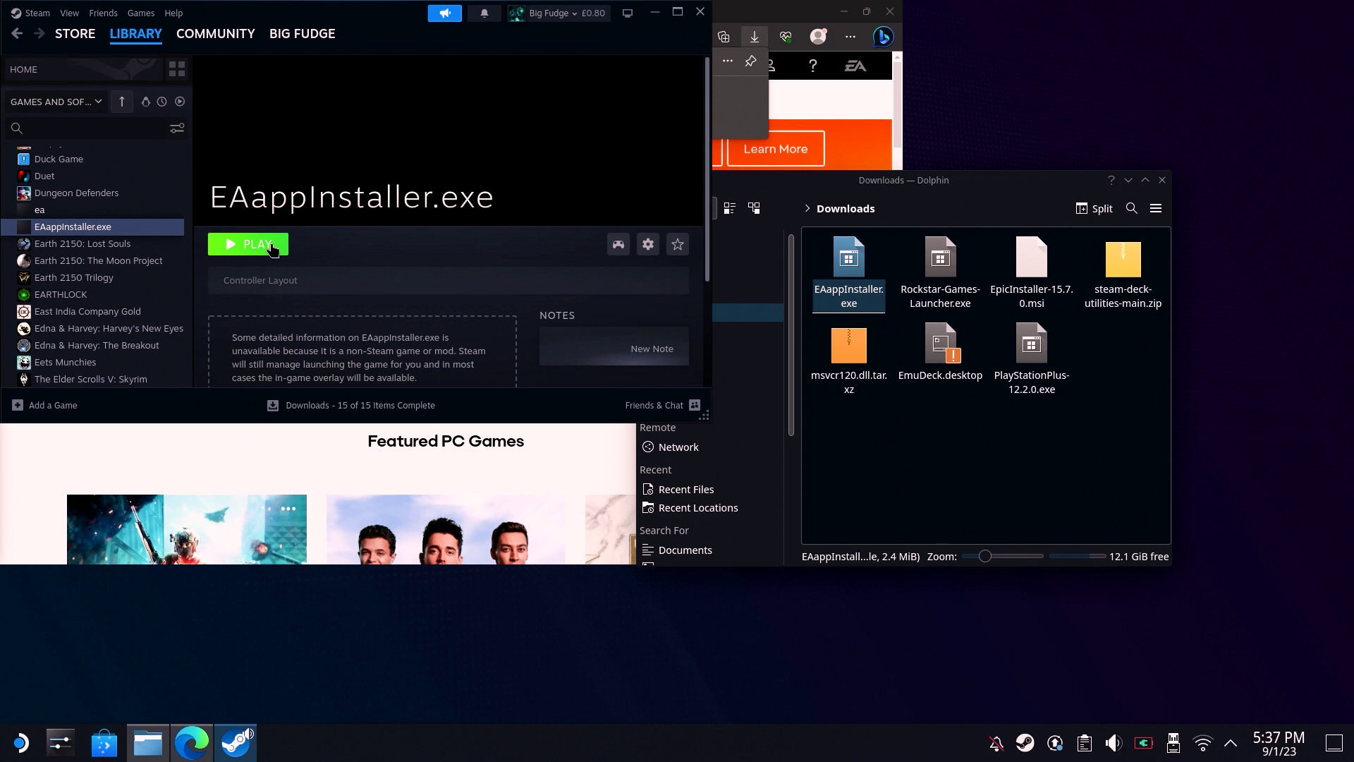
# - Run EAappInstaller.exe from Steam, then close the EA app window
pyautogui.click(272, 249)
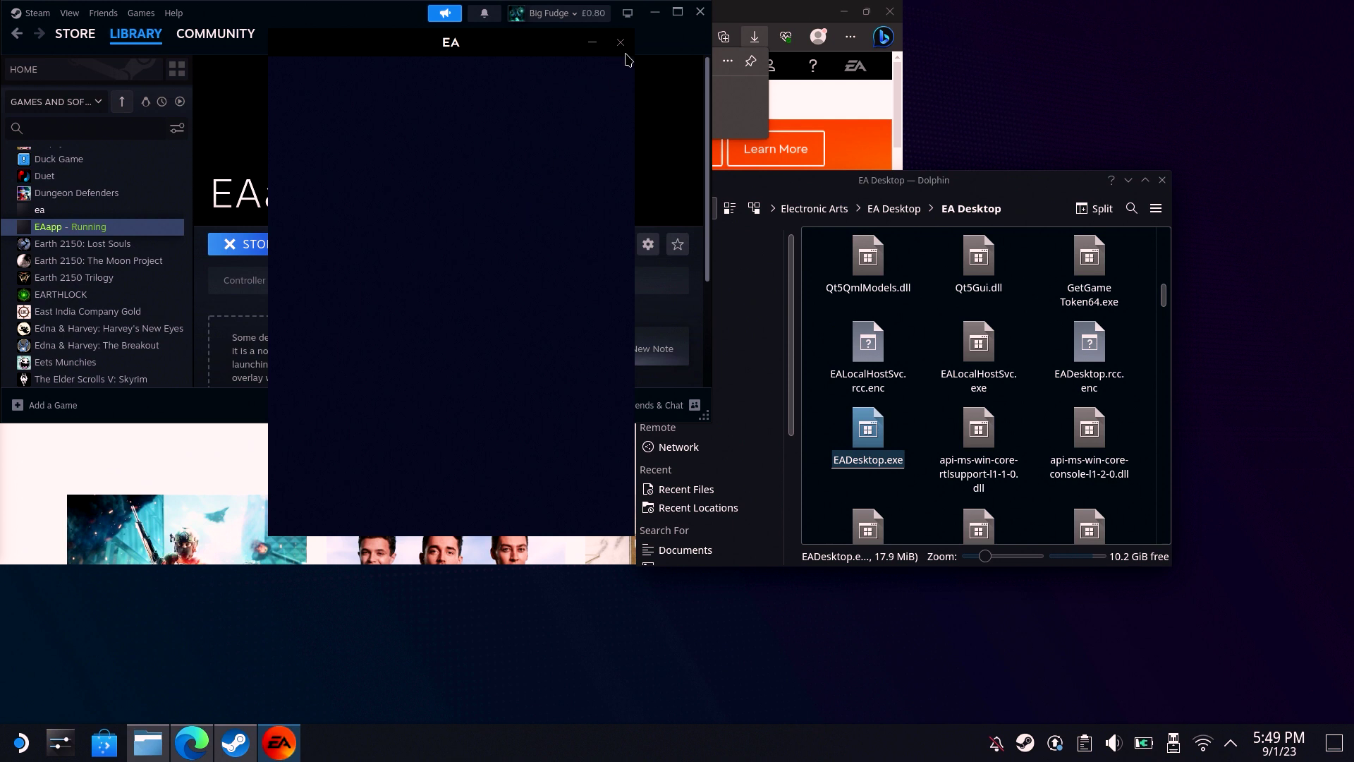
pyautogui.click(622, 43)
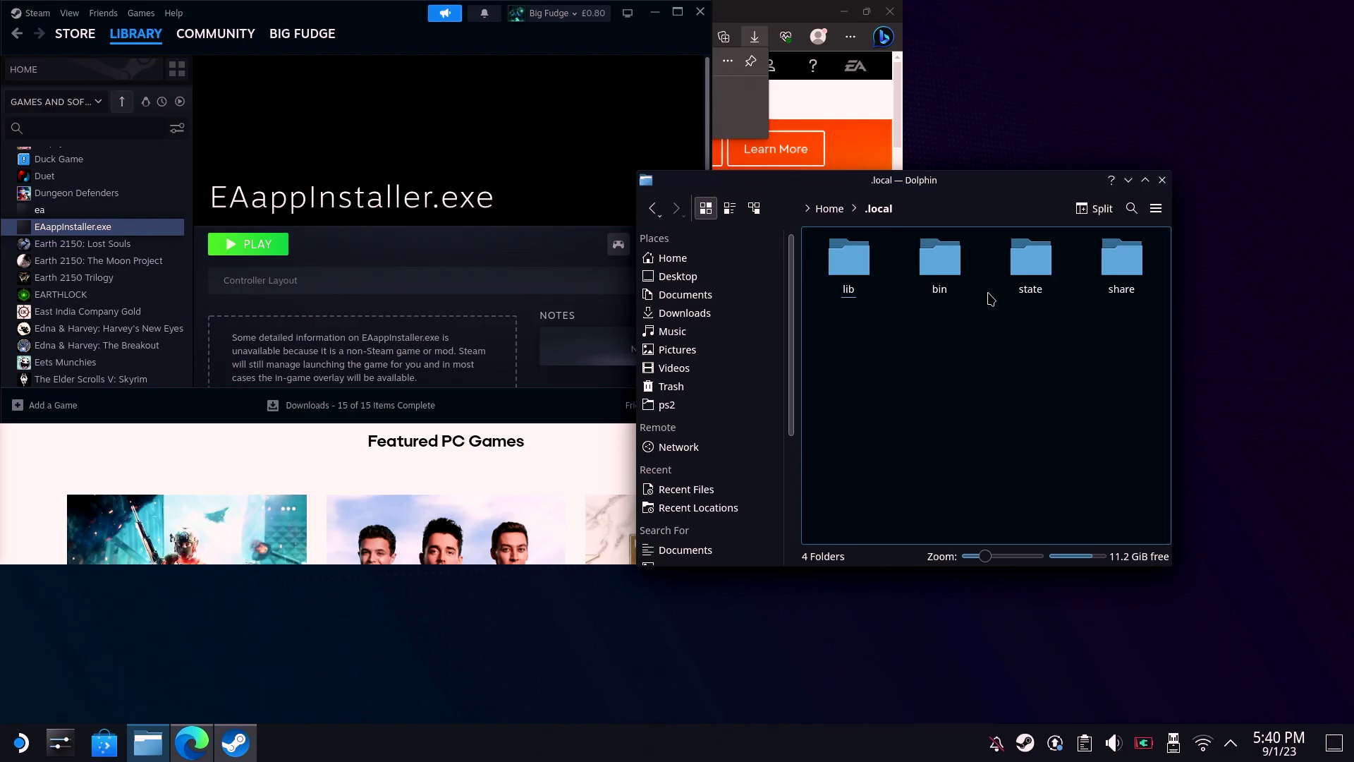
# - Navigate from .local through share, Steam and steamapps into compatdata
pyautogui.click(1121, 271)
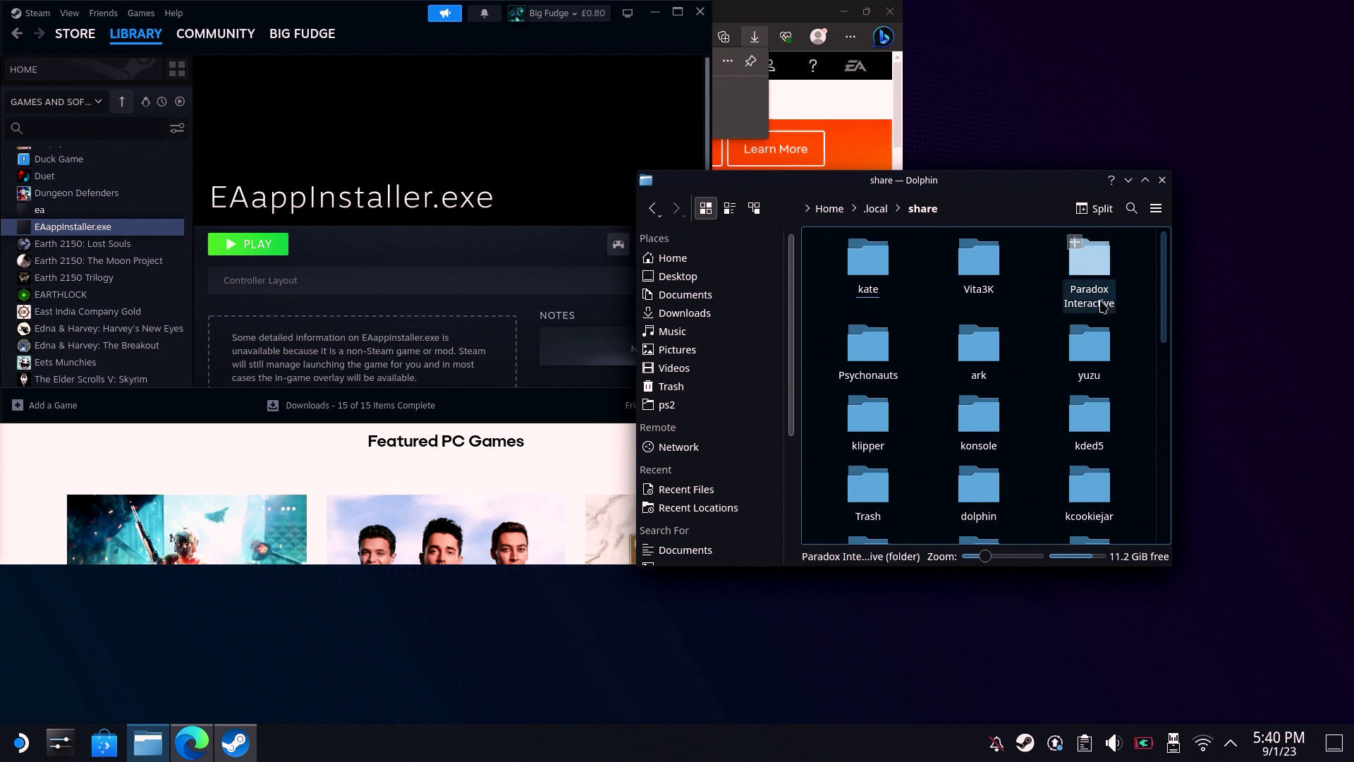
pyautogui.scroll(-10, 1136, 407)
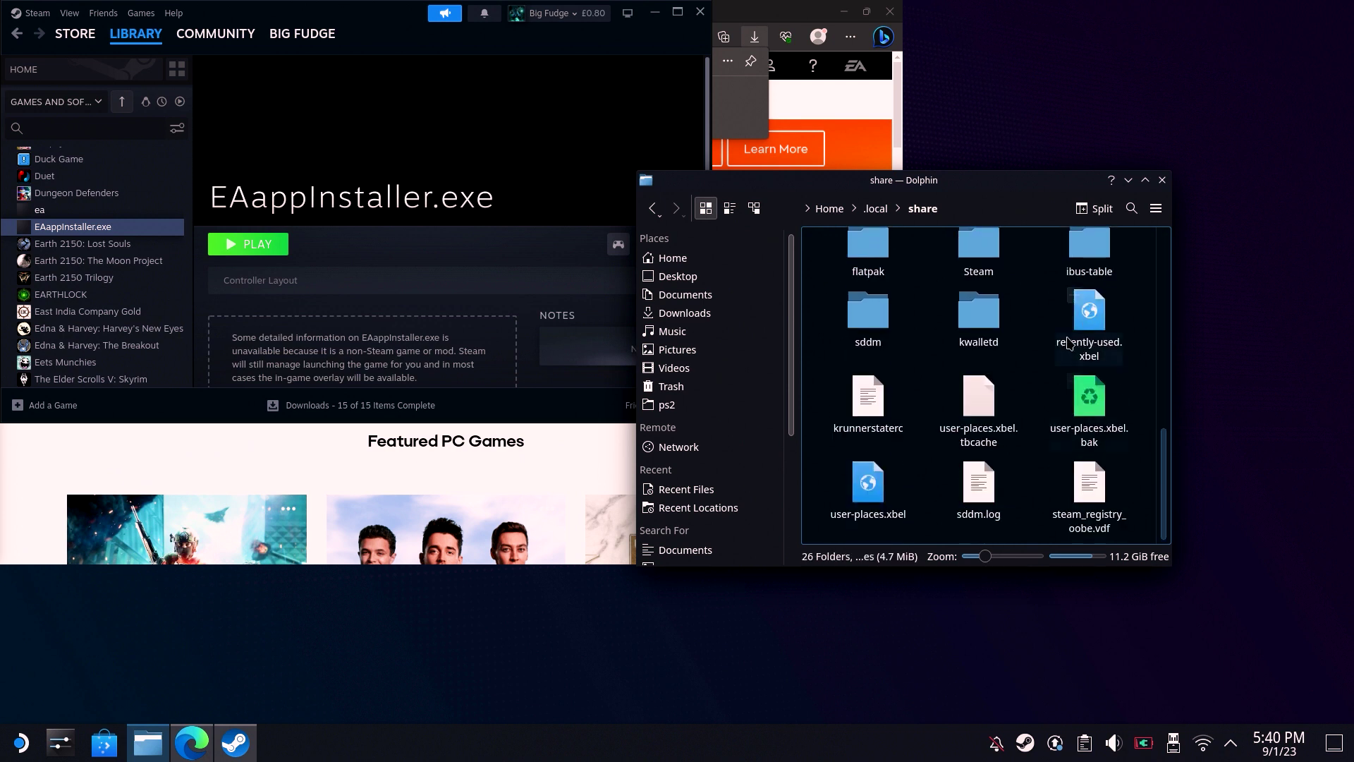
pyautogui.click(987, 252)
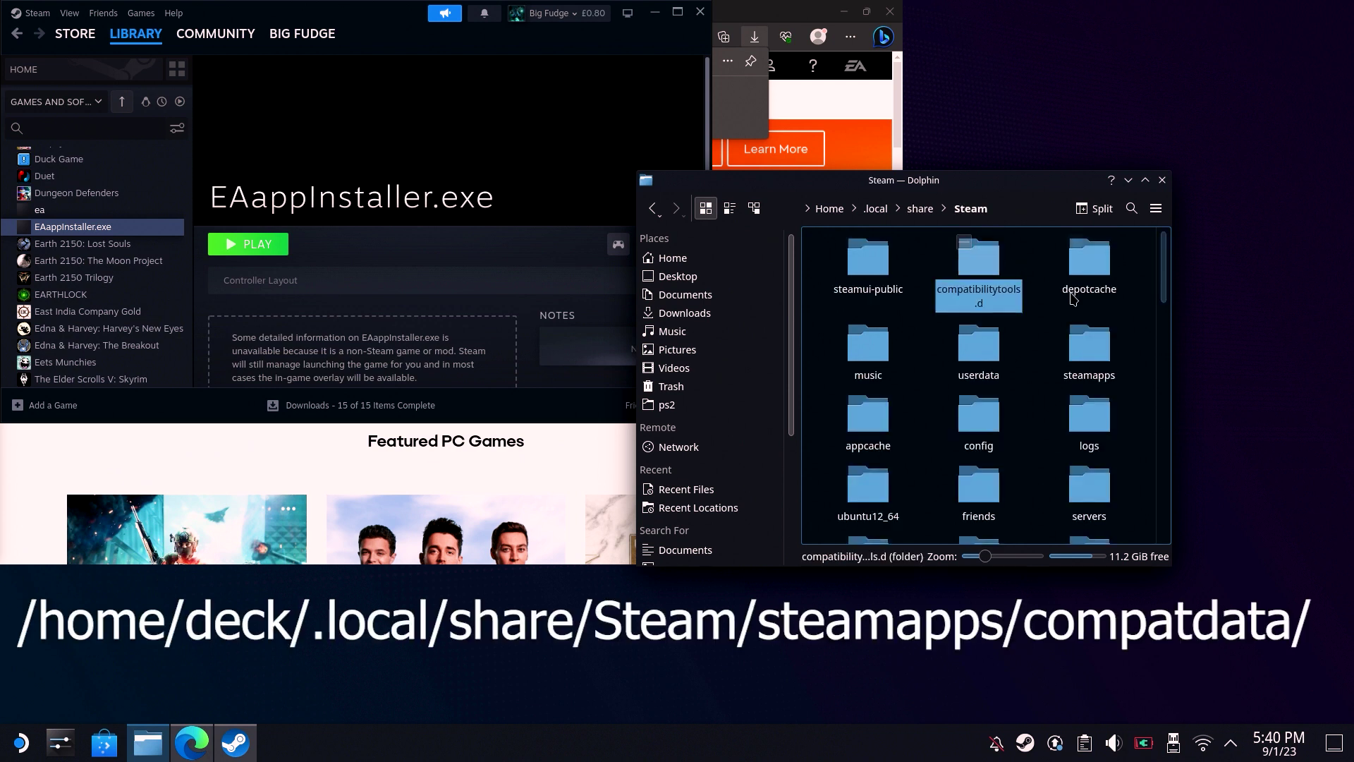
pyautogui.click(1087, 344)
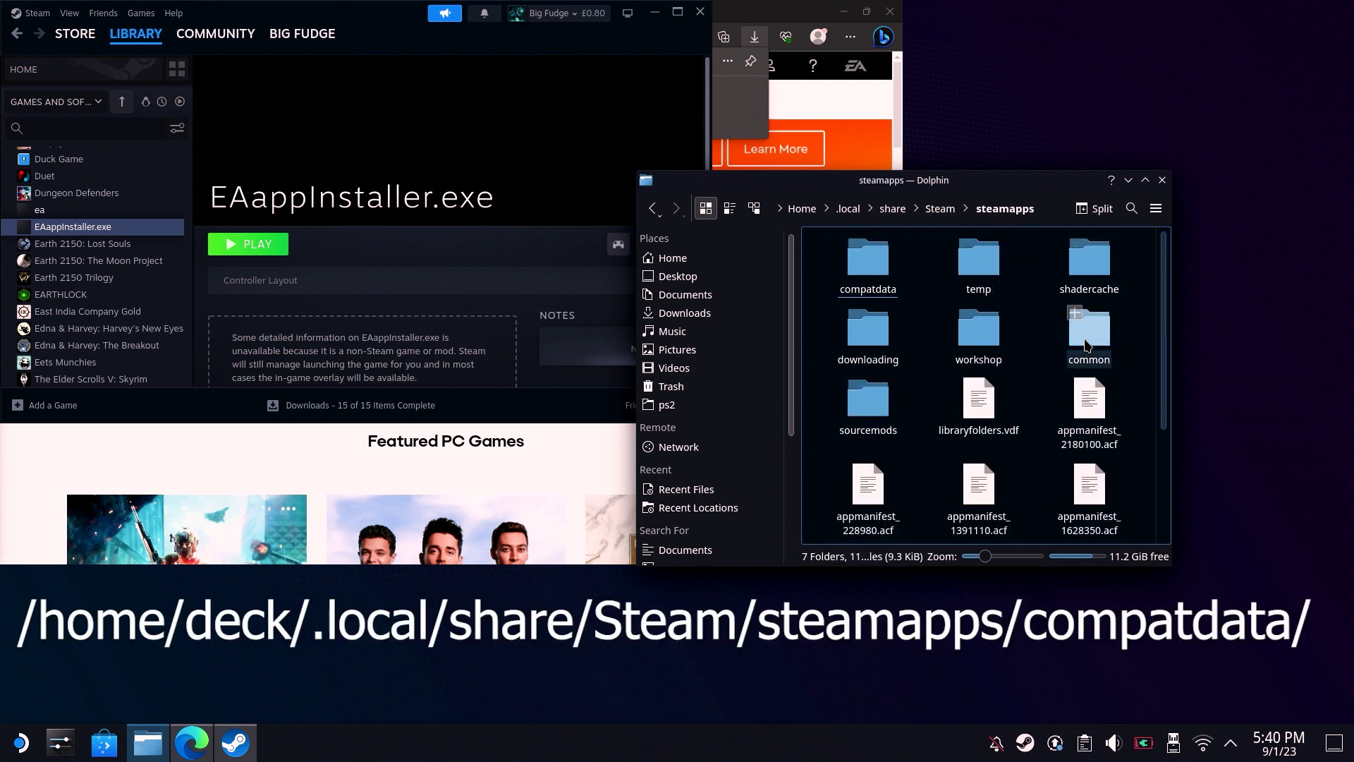
pyautogui.click(861, 274)
# - Show hidden files in Dolphin and bring up the compatdata folder's actions
pyautogui.click(1155, 208)
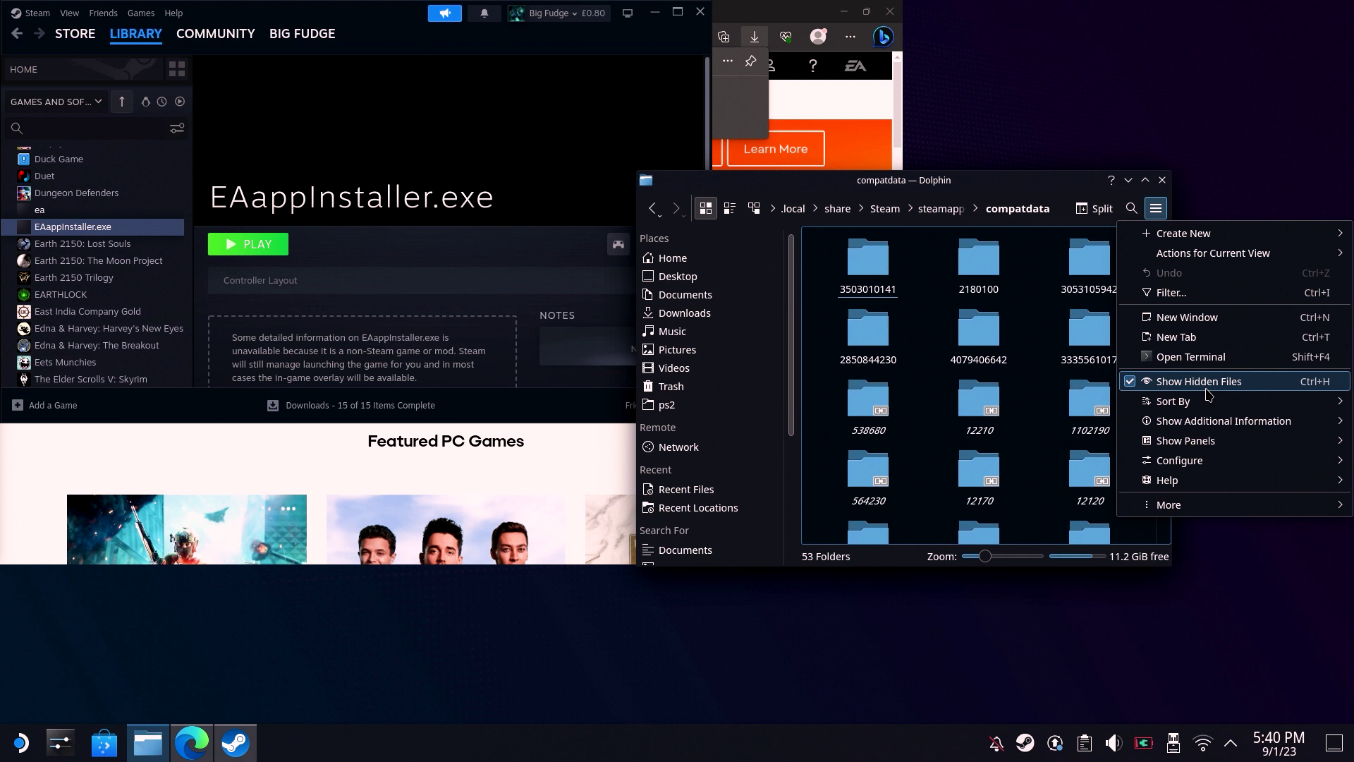
pyautogui.click(1209, 393)
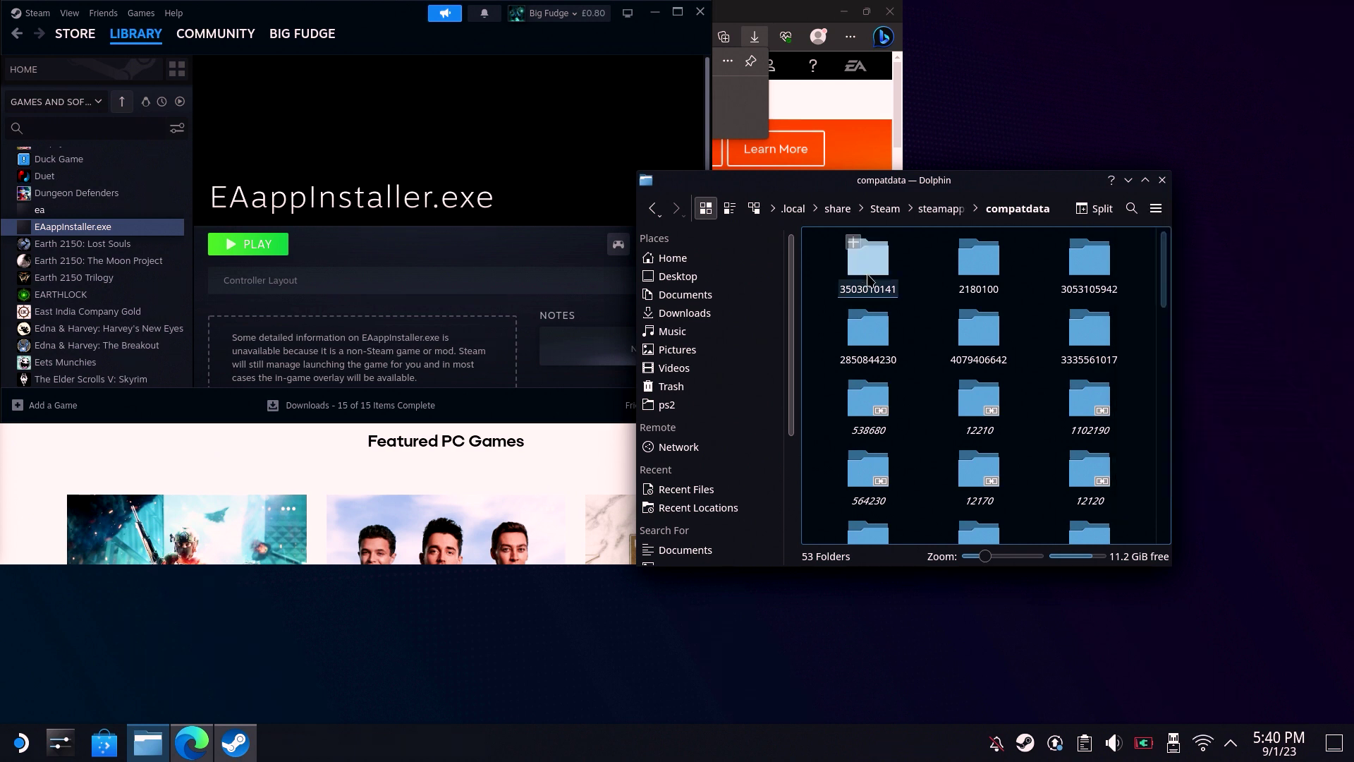
pyautogui.rightClick(933, 268)
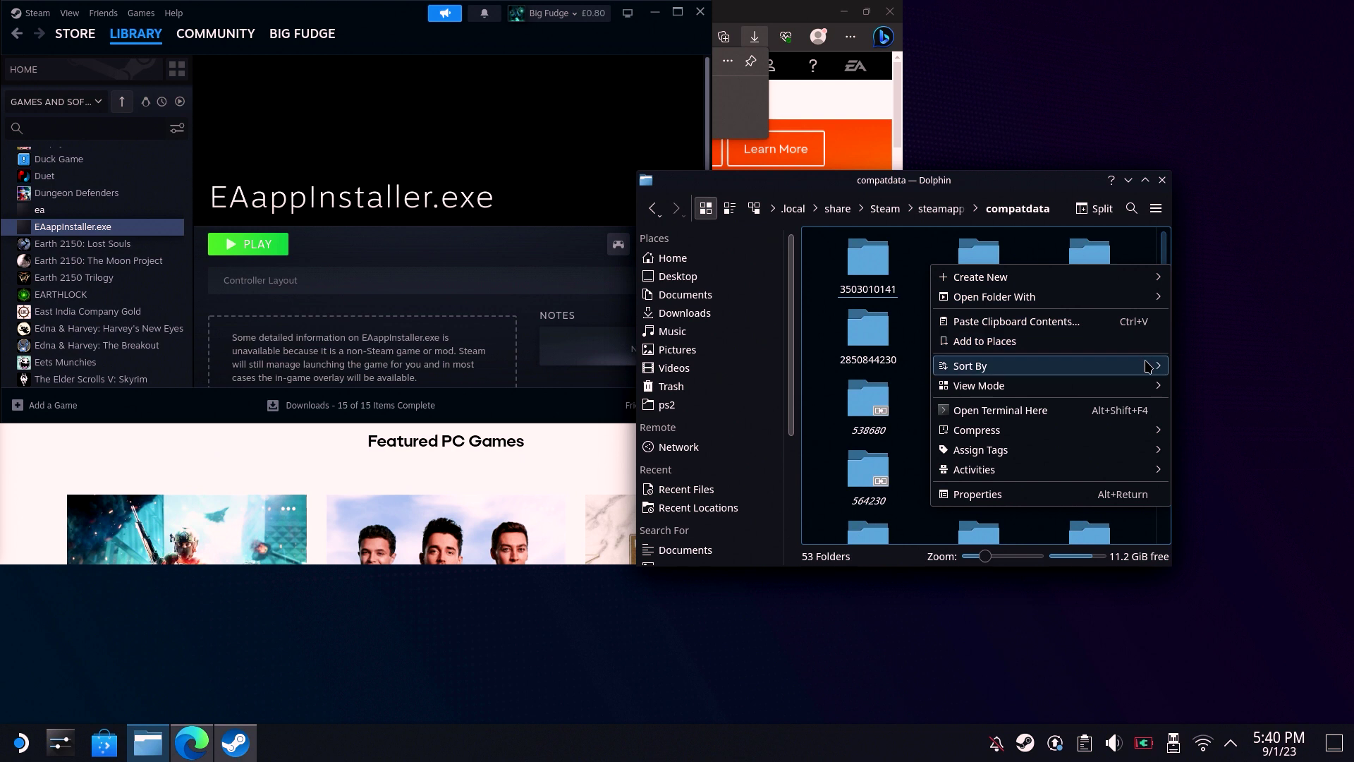
pyautogui.moveTo(1151, 367)
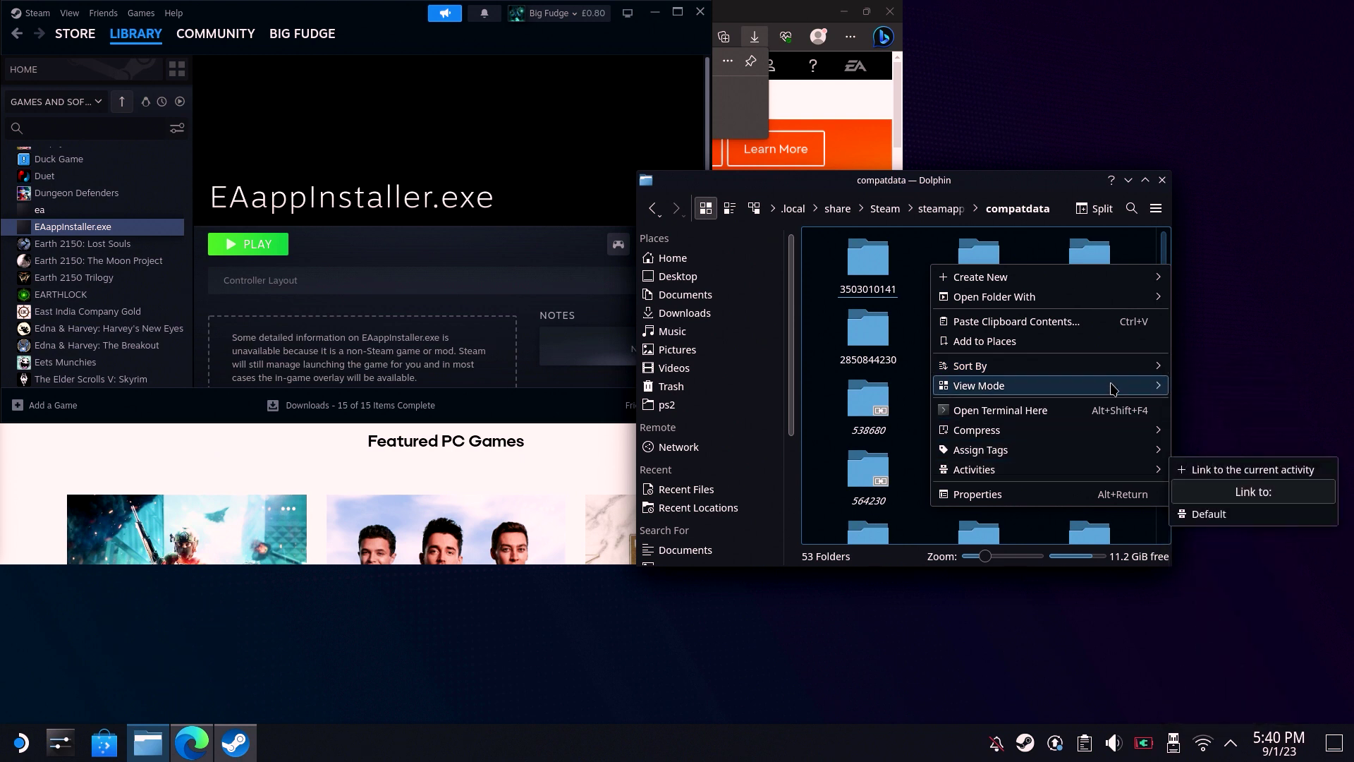
pyautogui.moveTo(1097, 393)
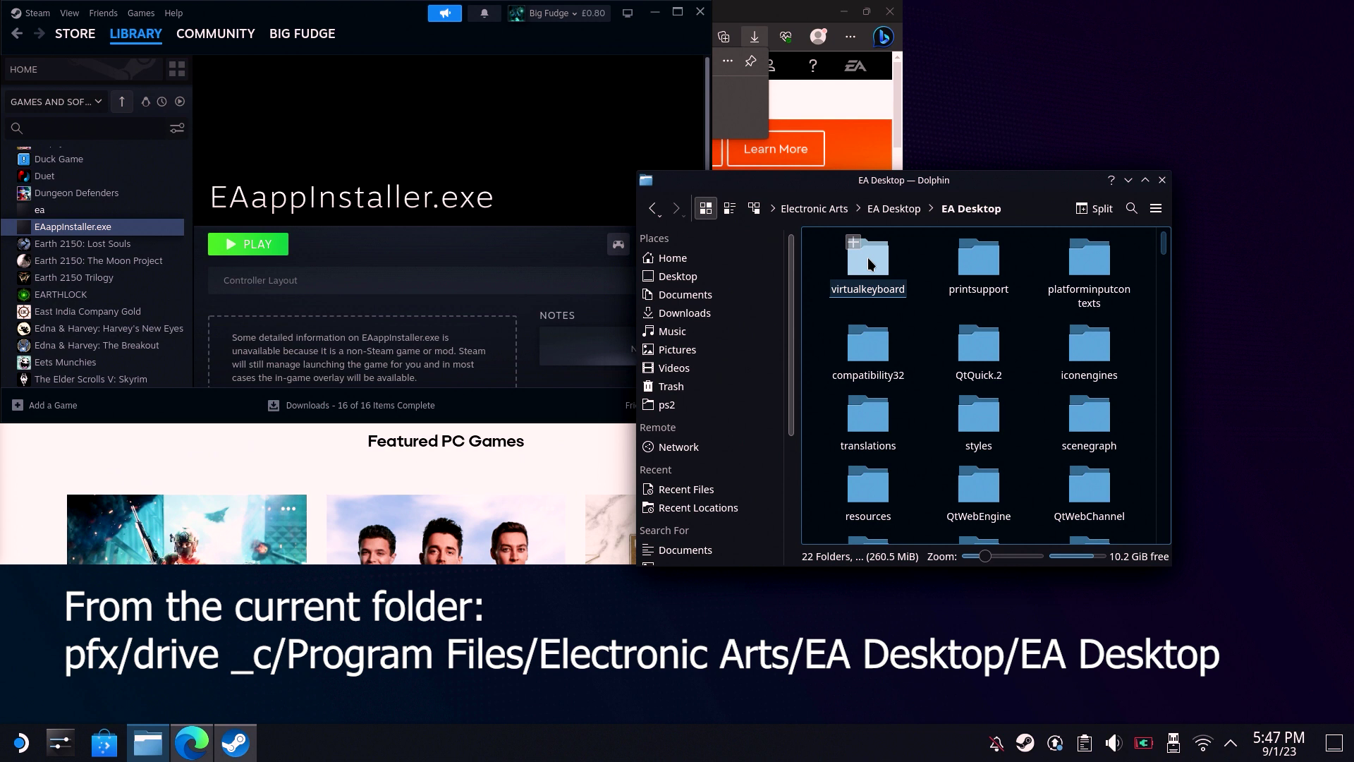
# - Copy the full location of EADesktop.exe from the inner EA Desktop folder
pyautogui.scroll(-10, 975, 392)
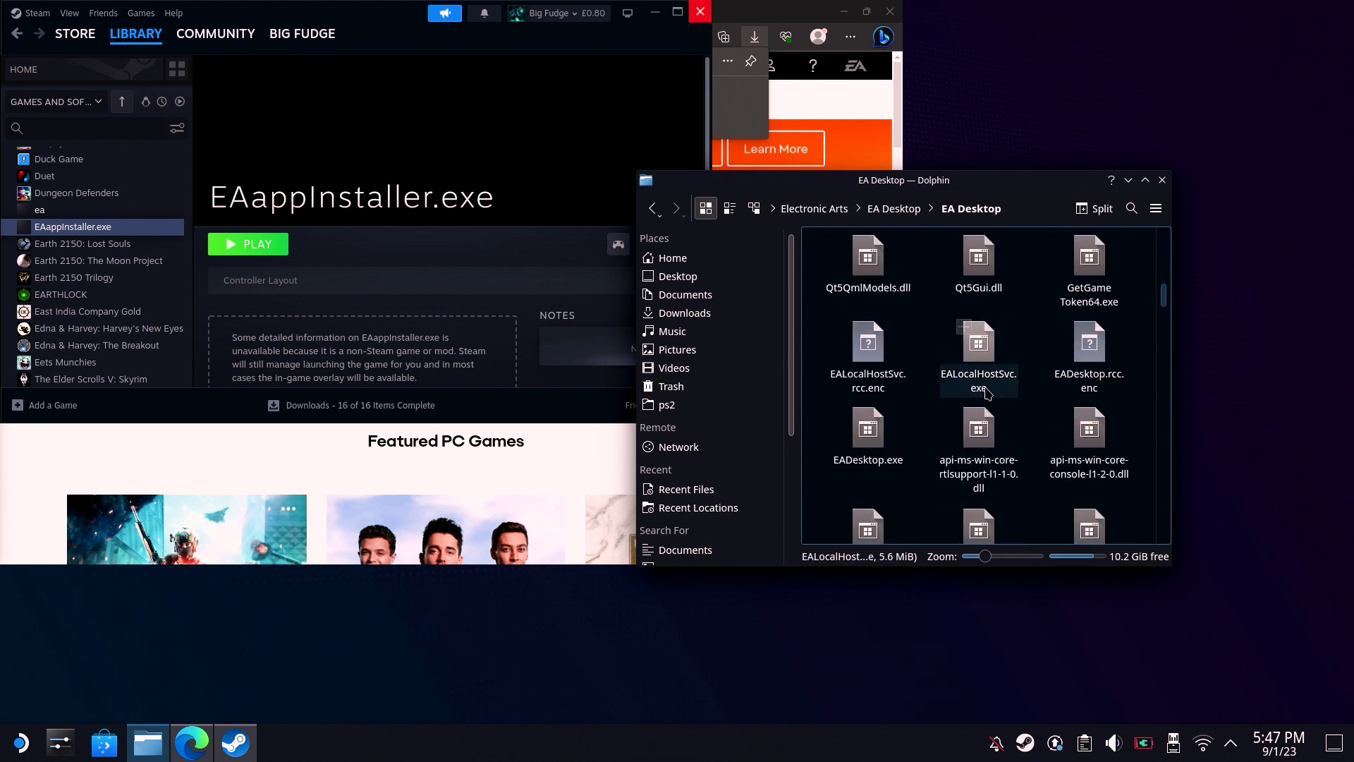
pyautogui.rightClick(875, 442)
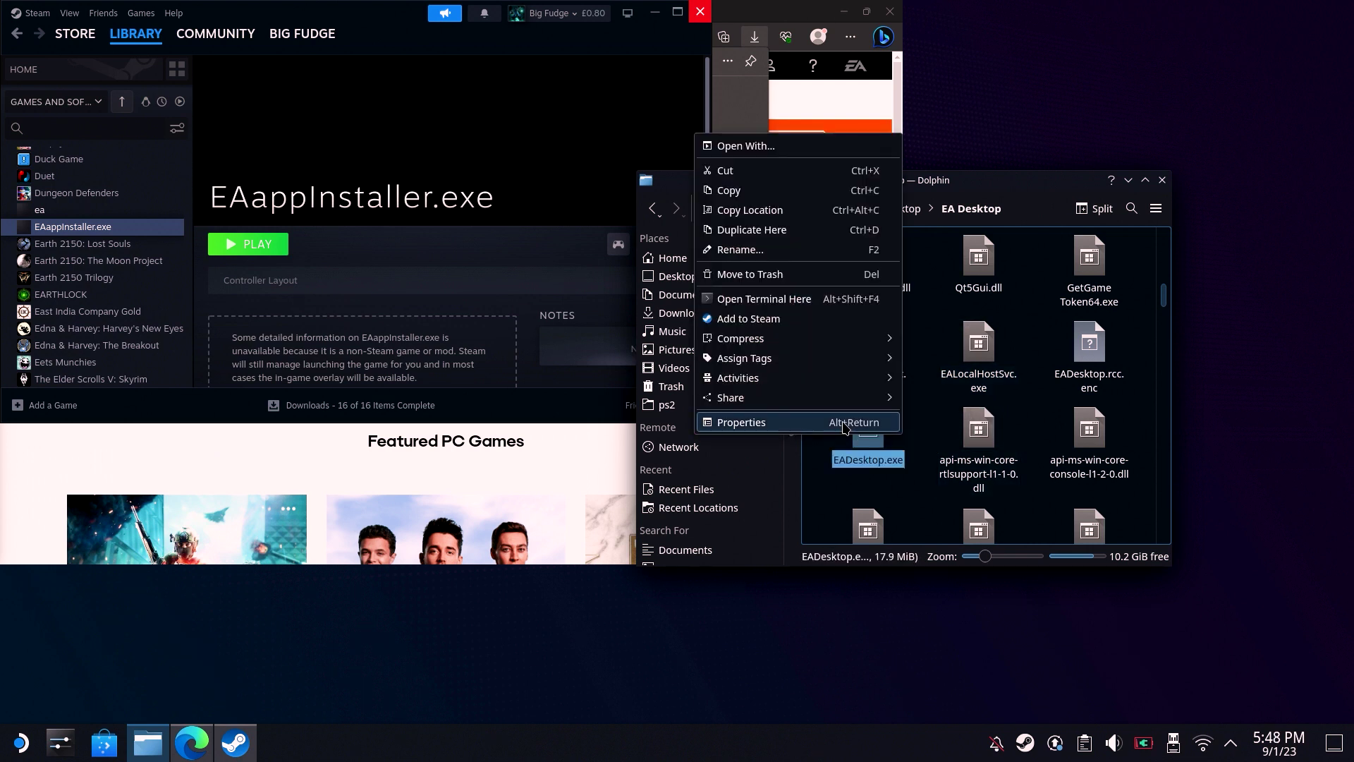
pyautogui.click(868, 211)
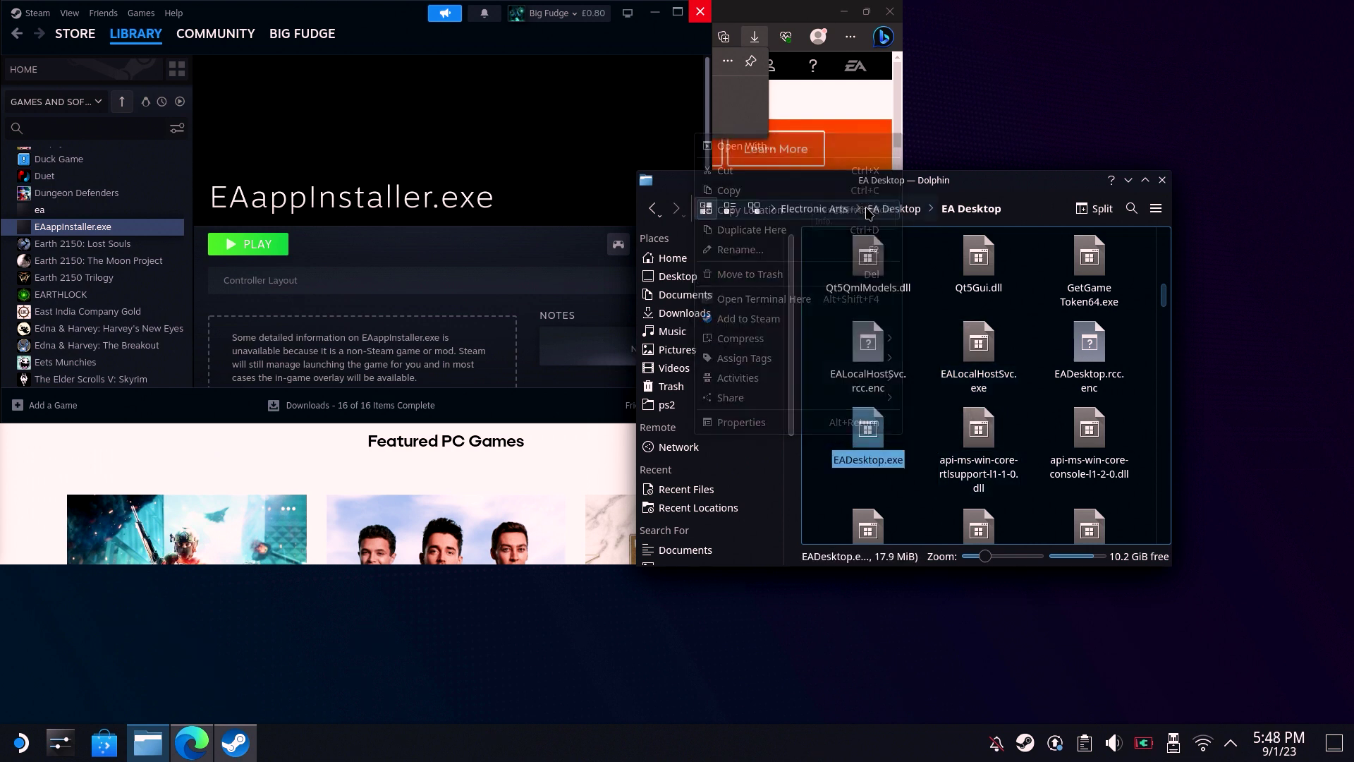
pyautogui.click(381, 263)
# - Replace the shortcut's Target with the quoted EADesktop.exe path
pyautogui.click(648, 244)
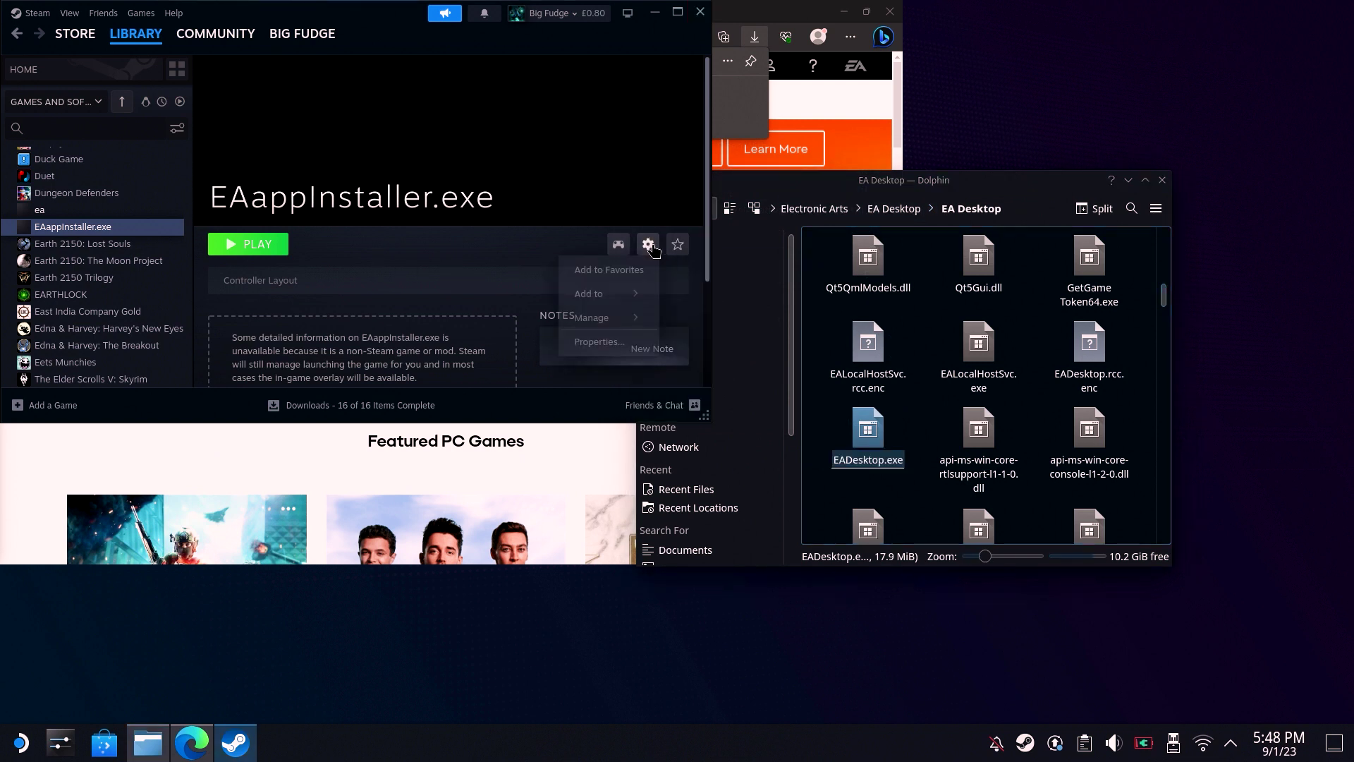
pyautogui.click(599, 341)
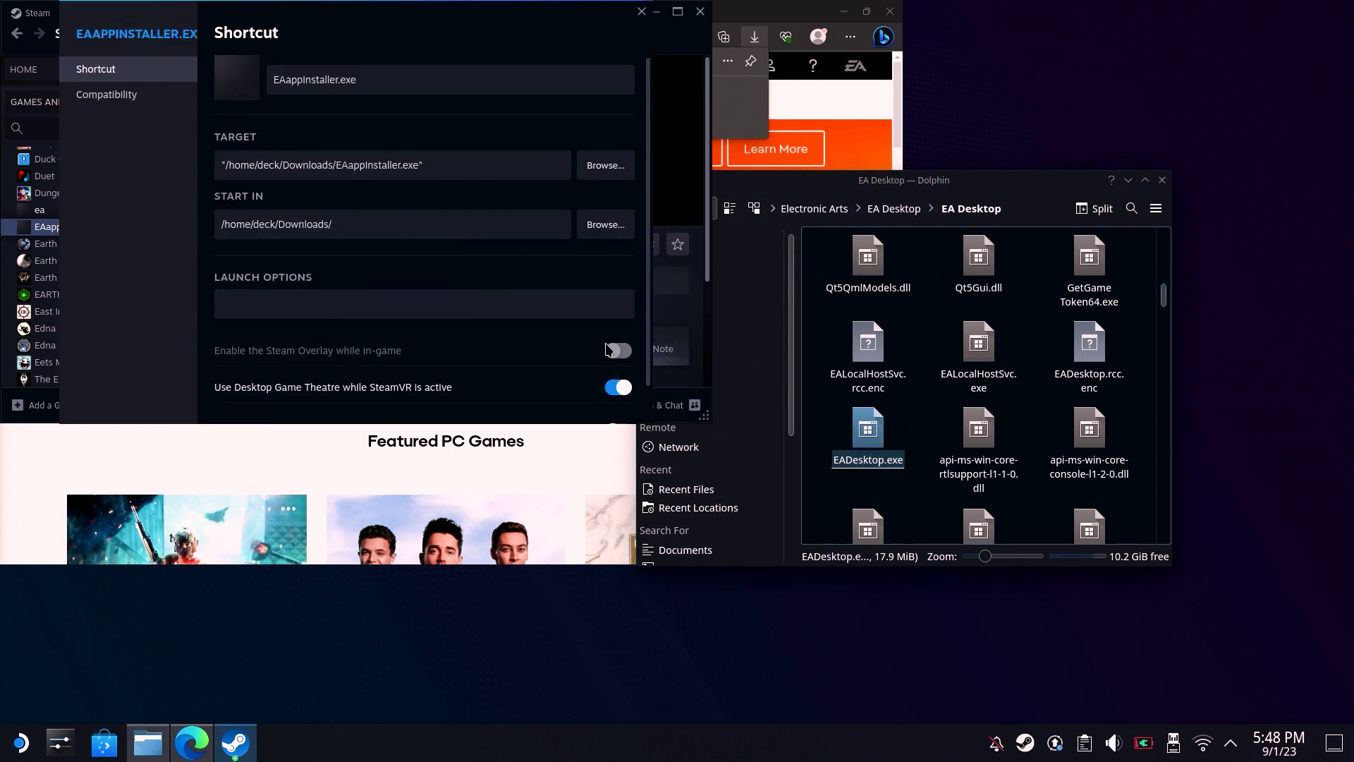
pyautogui.click(424, 158)
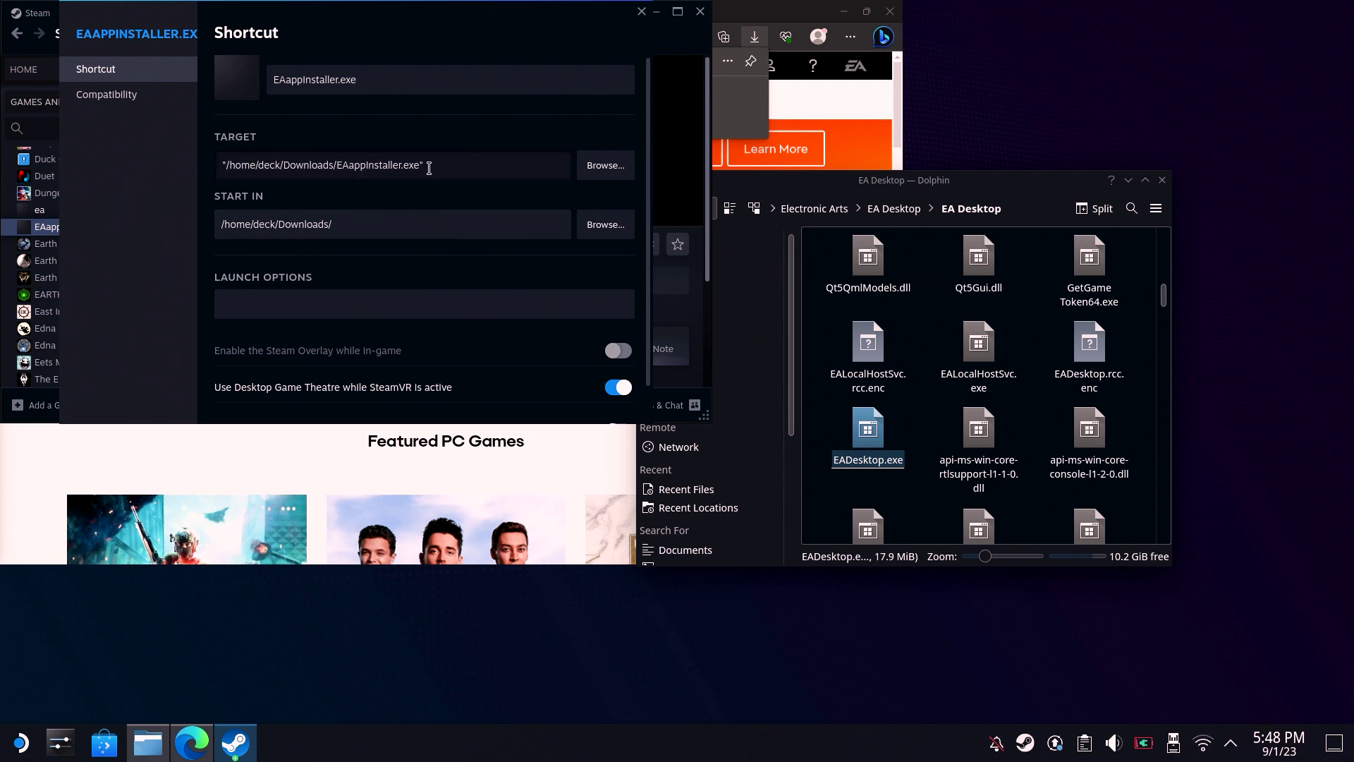
pyautogui.press('BackSpace')
pyautogui.hotkey('shift', 'Left')
pyautogui.keyDown('shift'); pyautogui.click(229, 159); pyautogui.keyUp('shift')
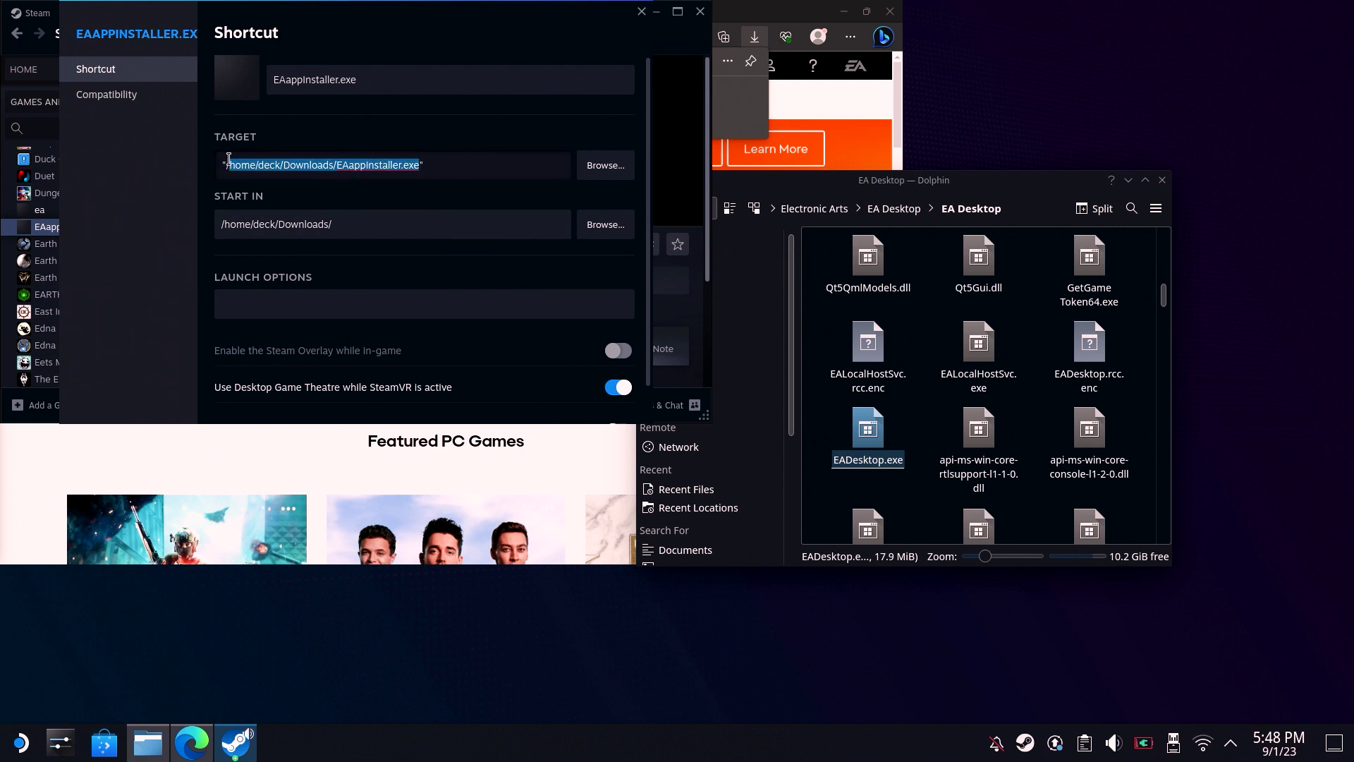
pyautogui.rightClick(370, 163)
pyautogui.click(396, 222)
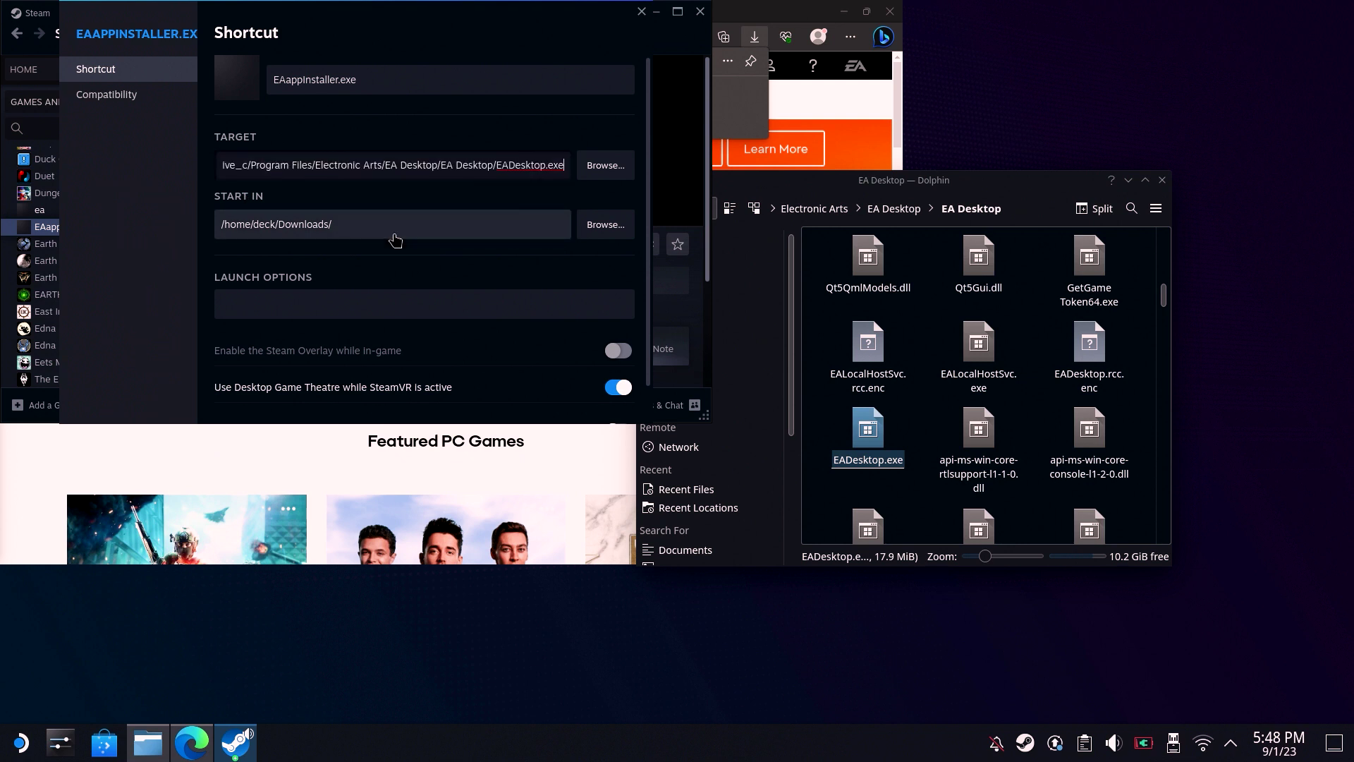
pyautogui.hotkey('ctrl', 'a')
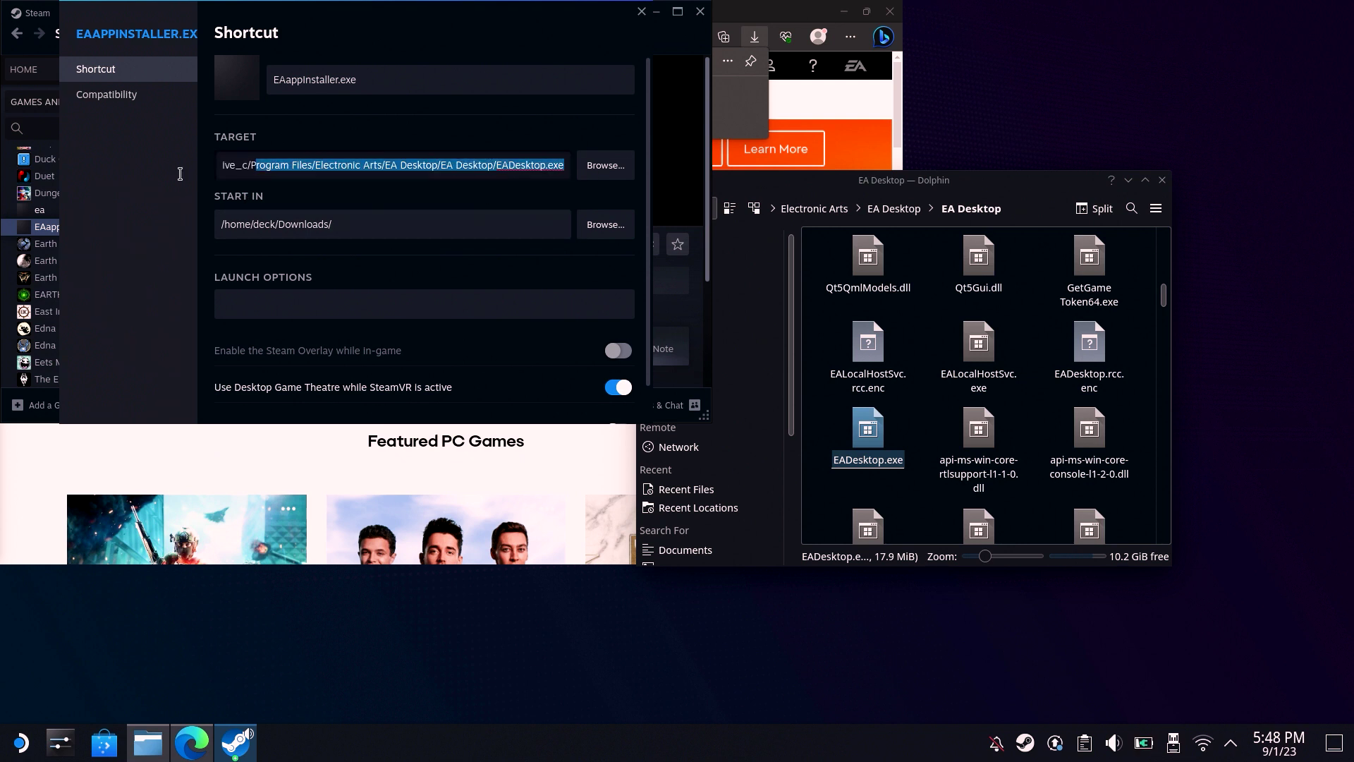
pyautogui.press('Home')
pyautogui.press('End')
pyautogui.write('"')
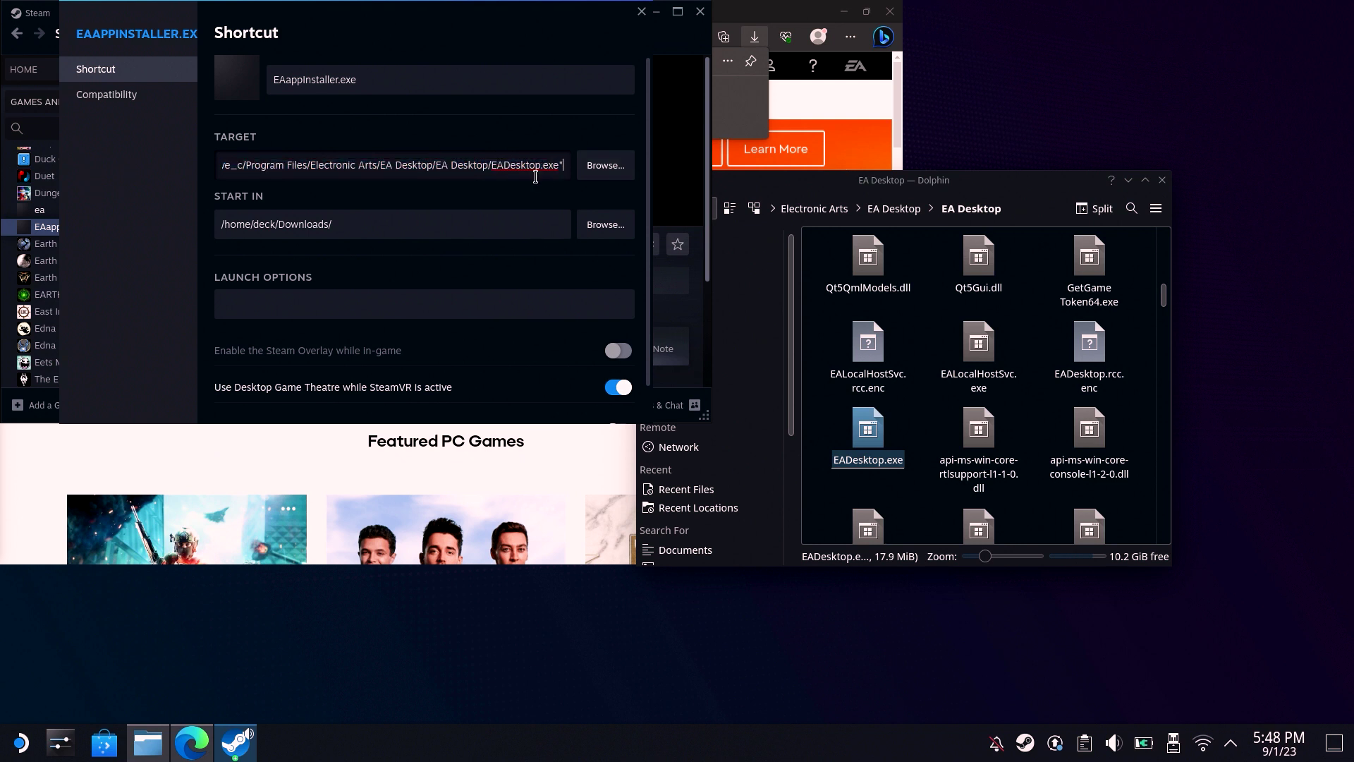
# - Set Start In to the EADesktop.exe folder path, without the file name
pyautogui.click(528, 220)
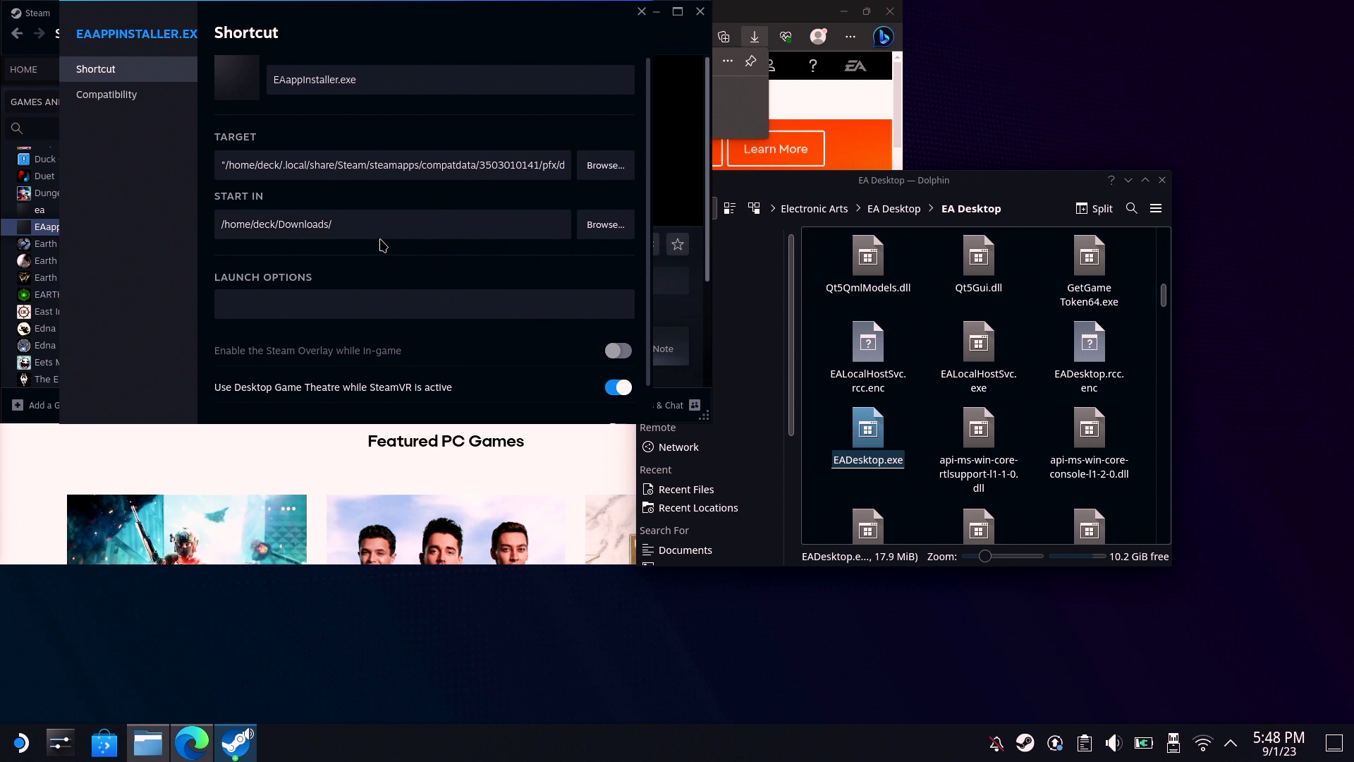
pyautogui.moveTo(337, 224); pyautogui.dragTo(203, 218)
pyautogui.rightClick(237, 226)
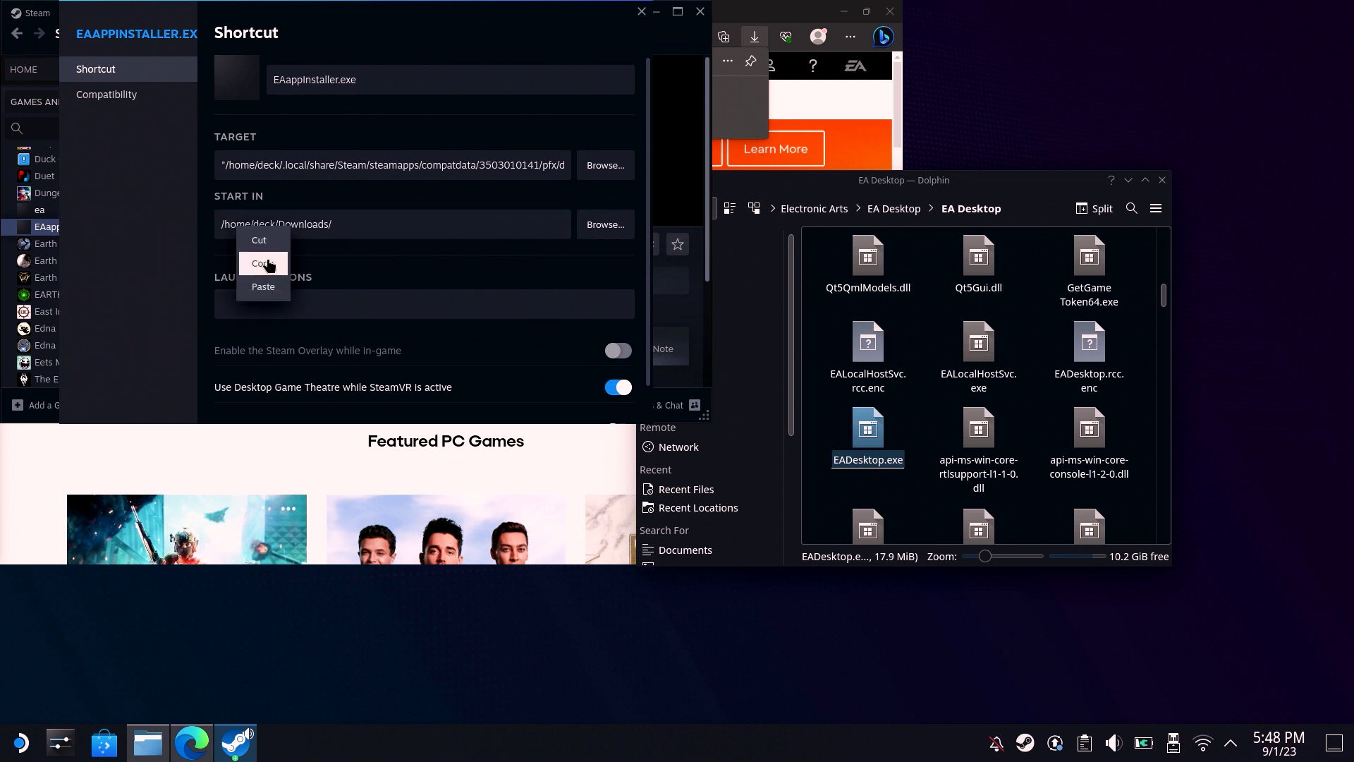
pyautogui.click(266, 295)
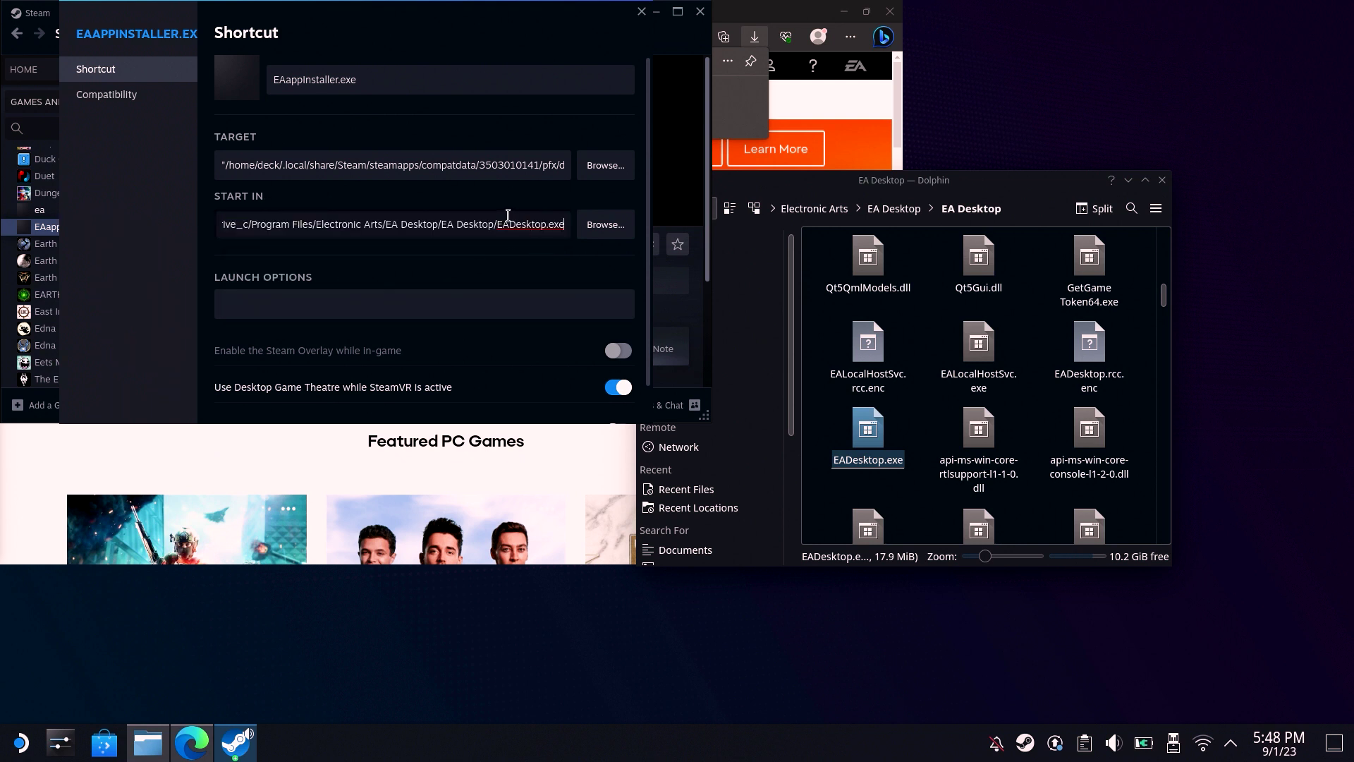
pyautogui.moveTo(497, 220); pyautogui.dragTo(630, 239)
pyautogui.rightClick(564, 229)
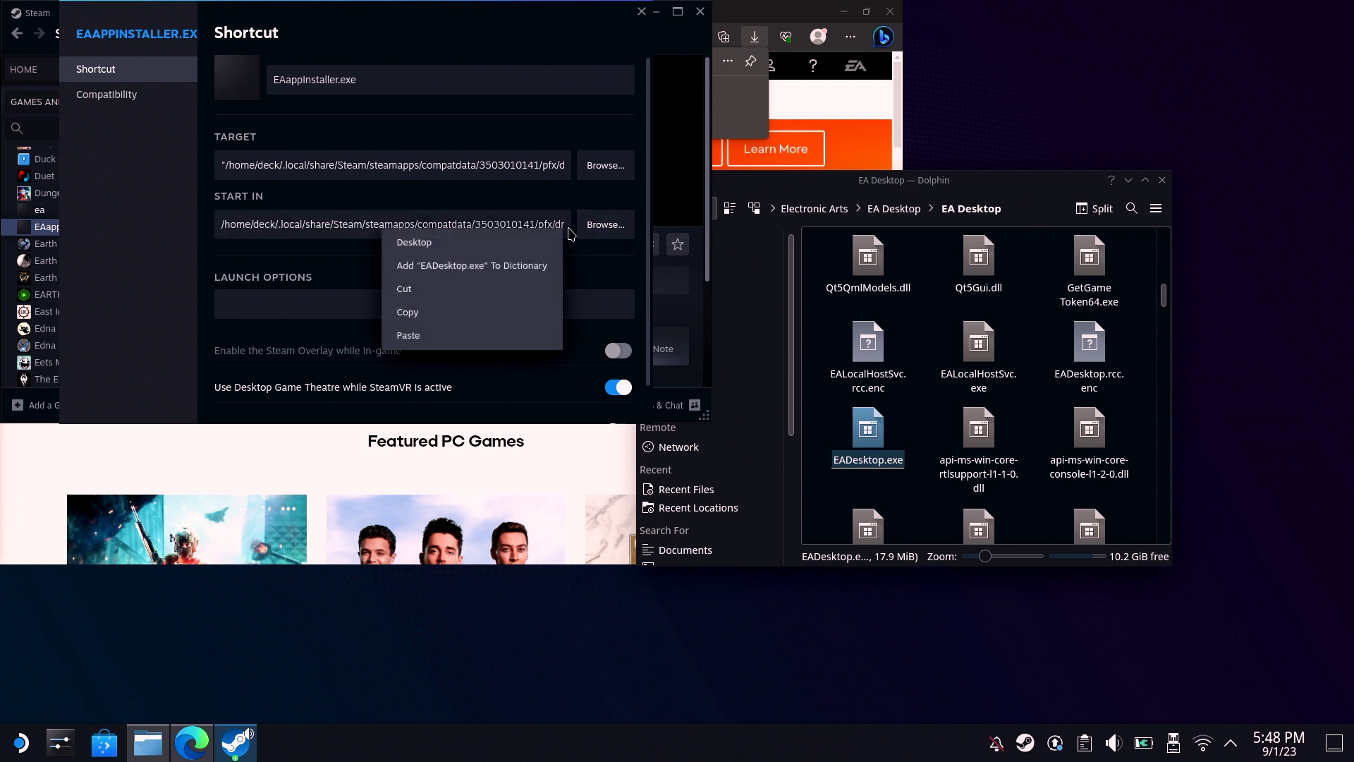
pyautogui.click(435, 301)
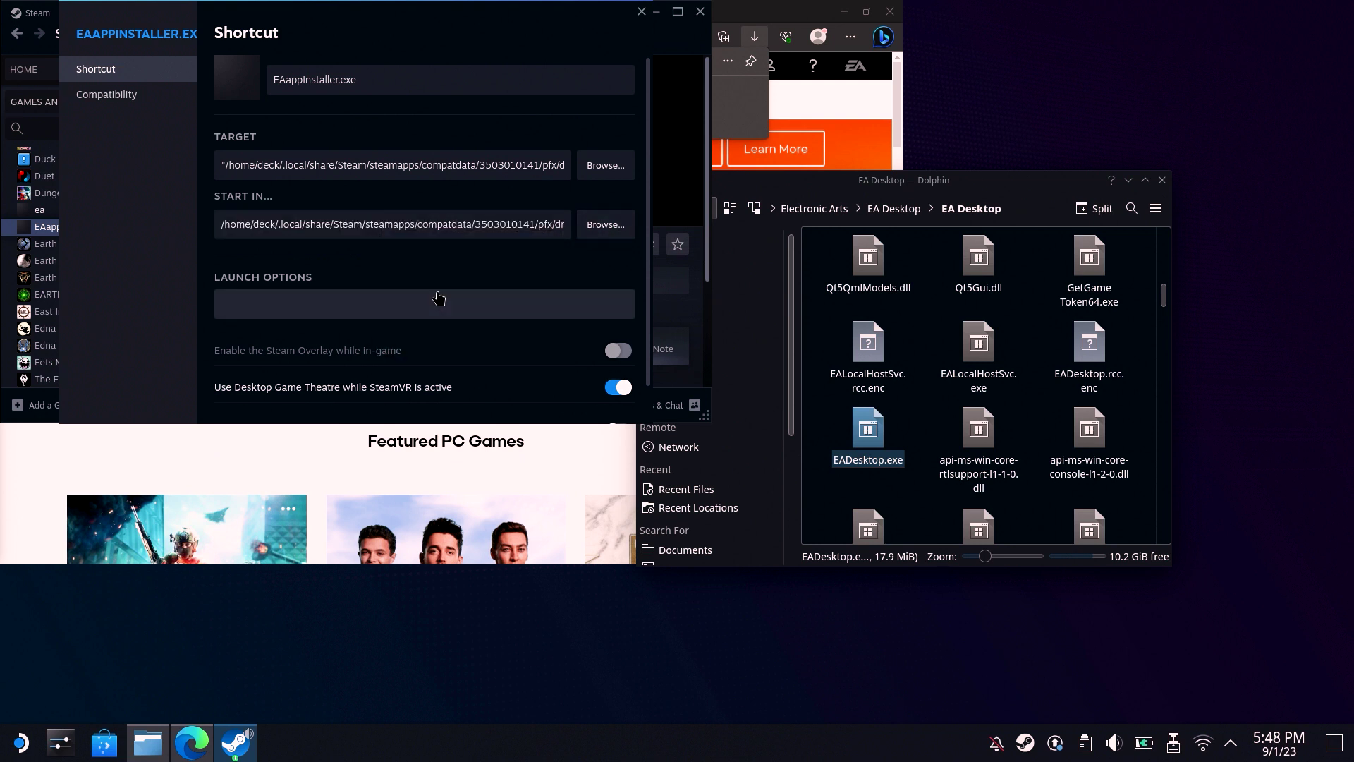
# - Rename the shortcut from EAappInstaller.exe to EAapp
pyautogui.moveTo(367, 80); pyautogui.dragTo(302, 80)
pyautogui.rightClick(321, 86)
pyautogui.click(337, 101)
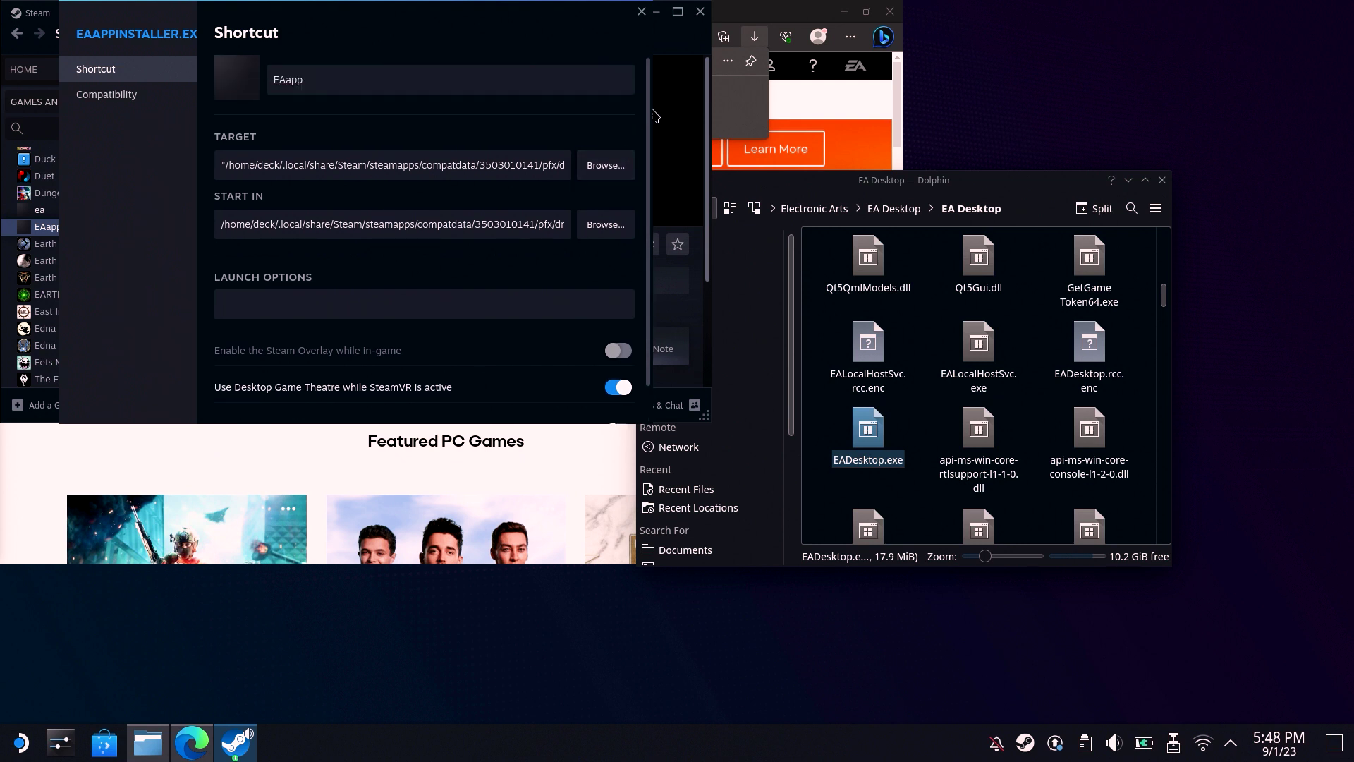
# - Launch EAapp from Steam and scroll the EA app's game library
pyautogui.click(700, 12)
pyautogui.click(281, 244)
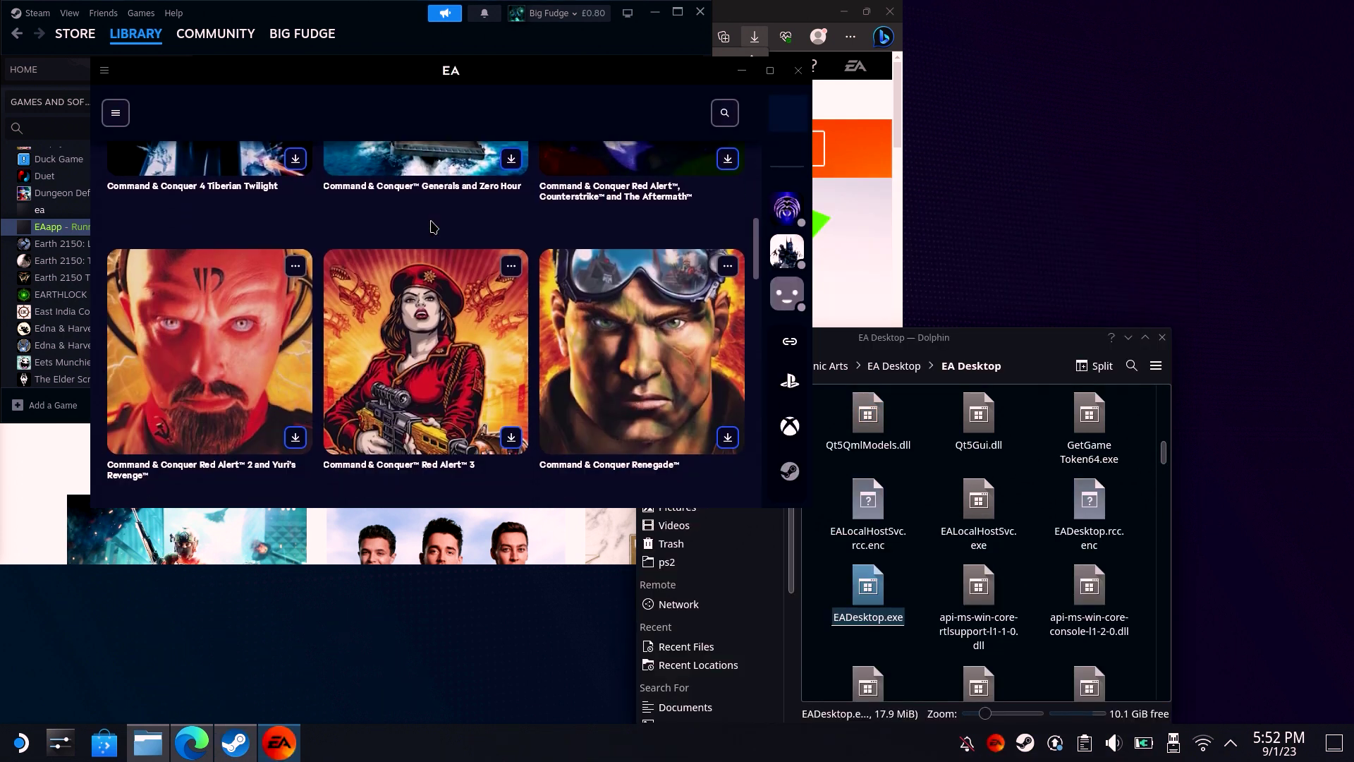
pyautogui.scroll(-3, 433, 225)
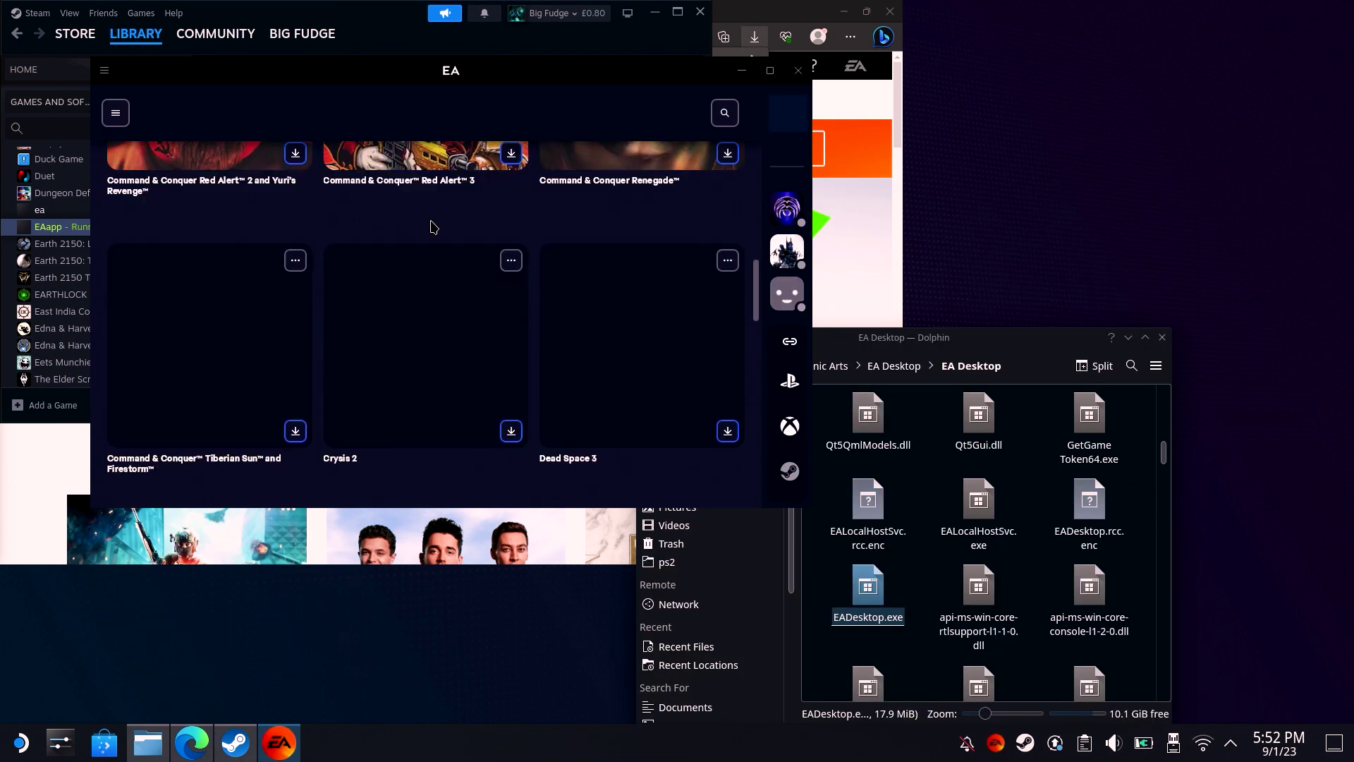
pyautogui.scroll(-4, 433, 226)
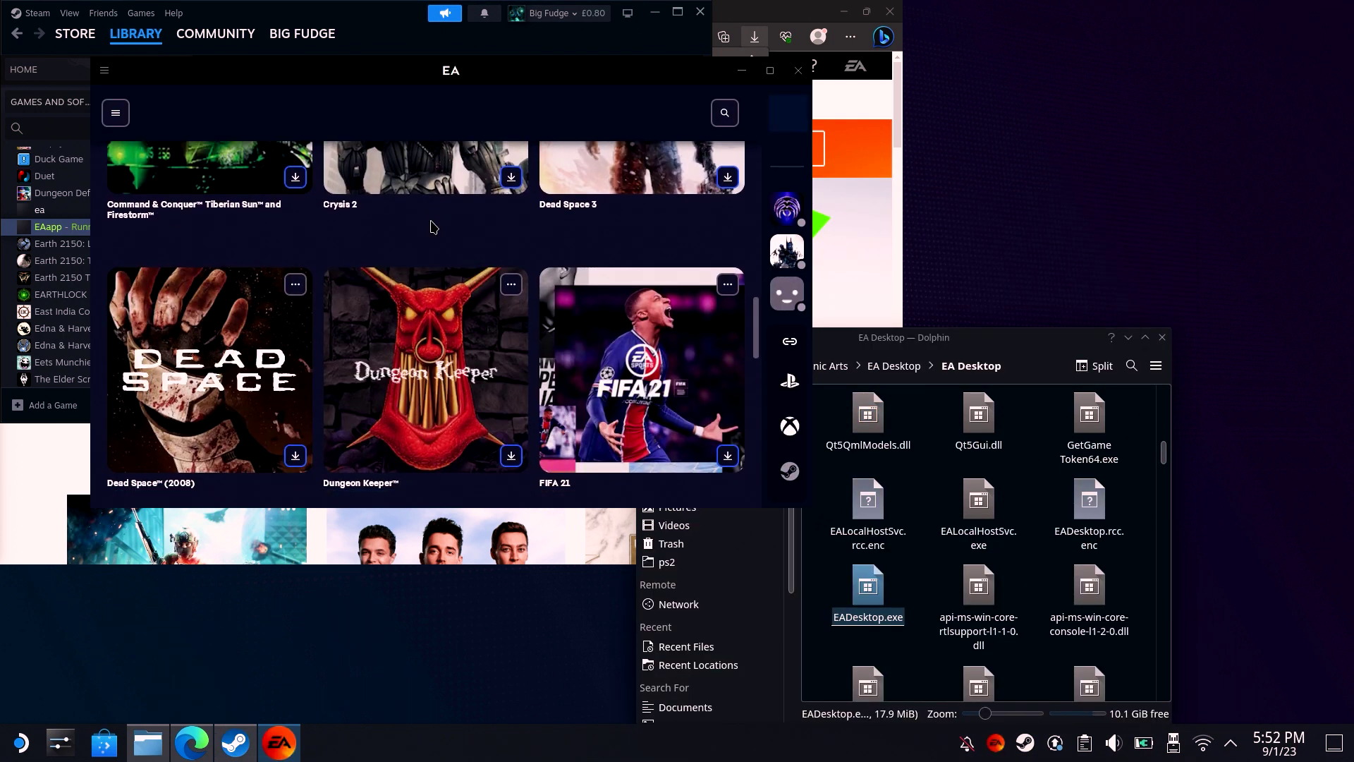